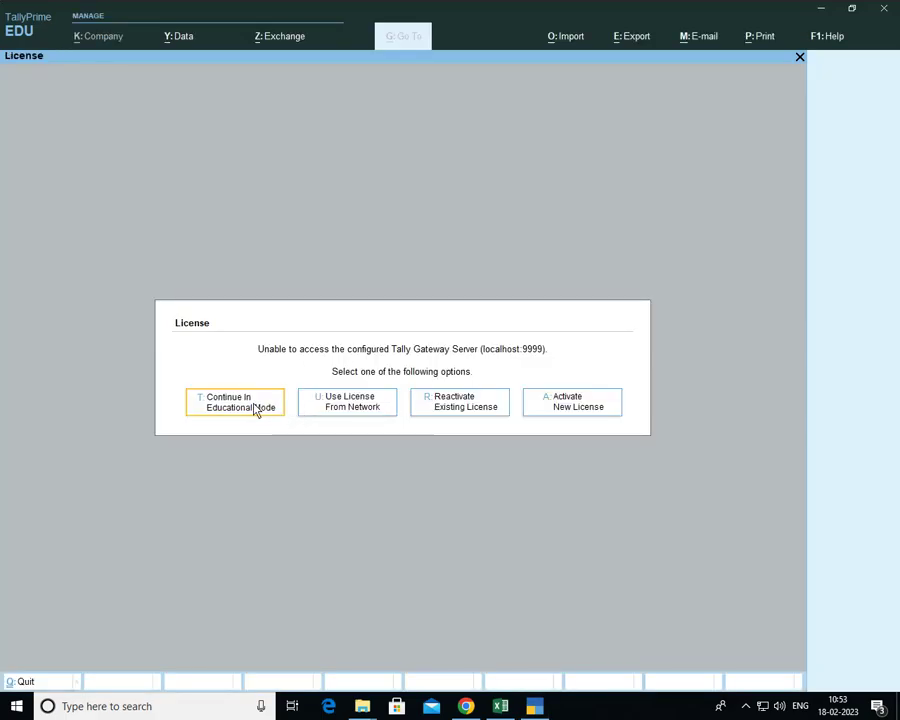
Continue in Educational Mode from the license options.
click(255, 410)
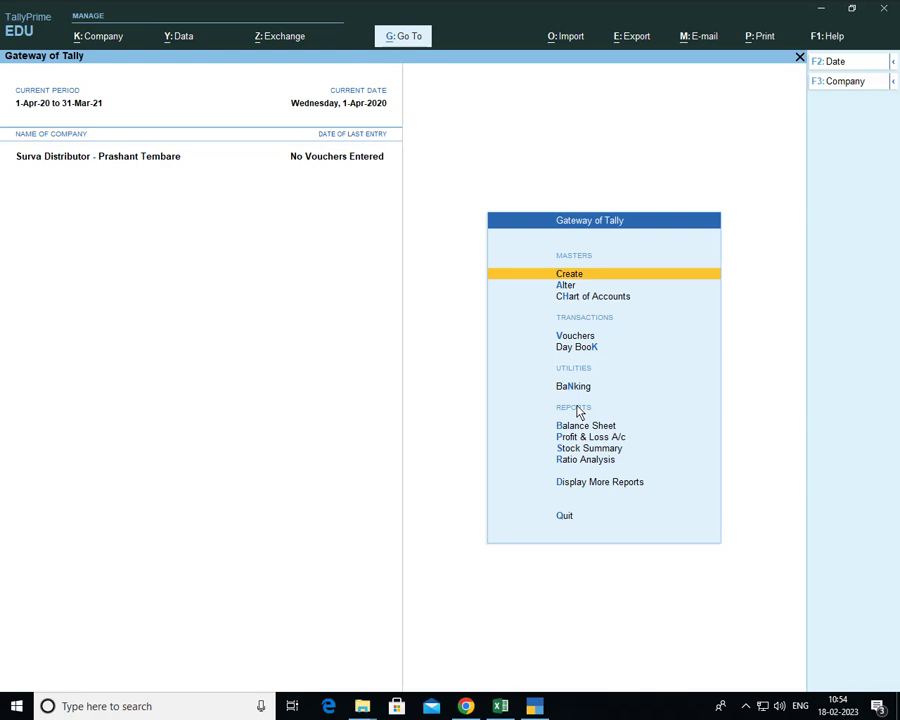
key(Down)
key(Up)
key(Return)
key(Down)
key(Down)
key(Down)
key(Down)
key(Down)
key(Down)
key(Down)
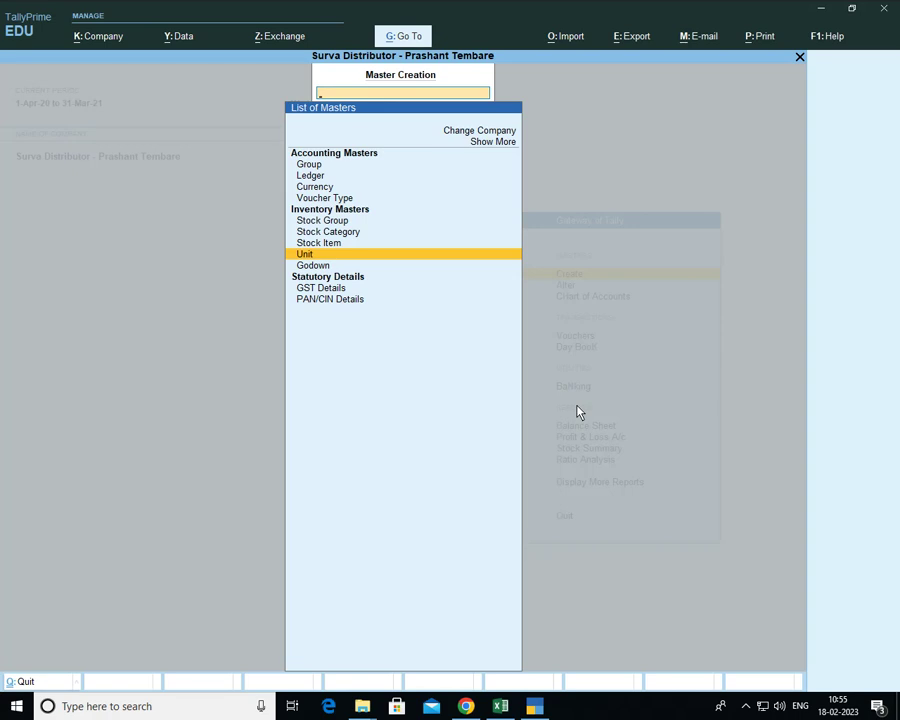
key(Escape)
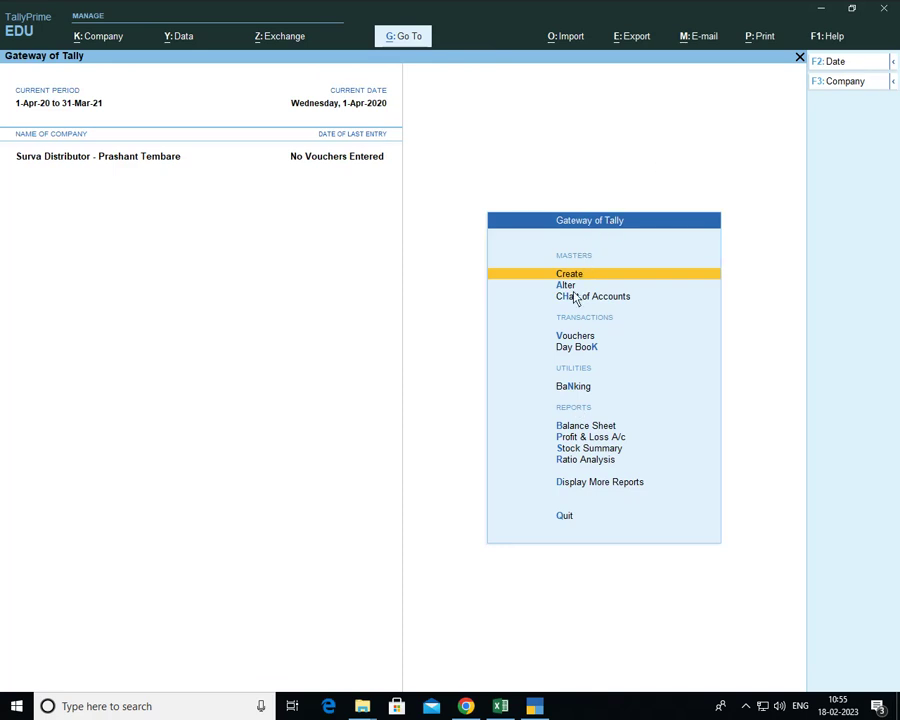
Start creating a new Unit master under the inventory masters.
key(Return)
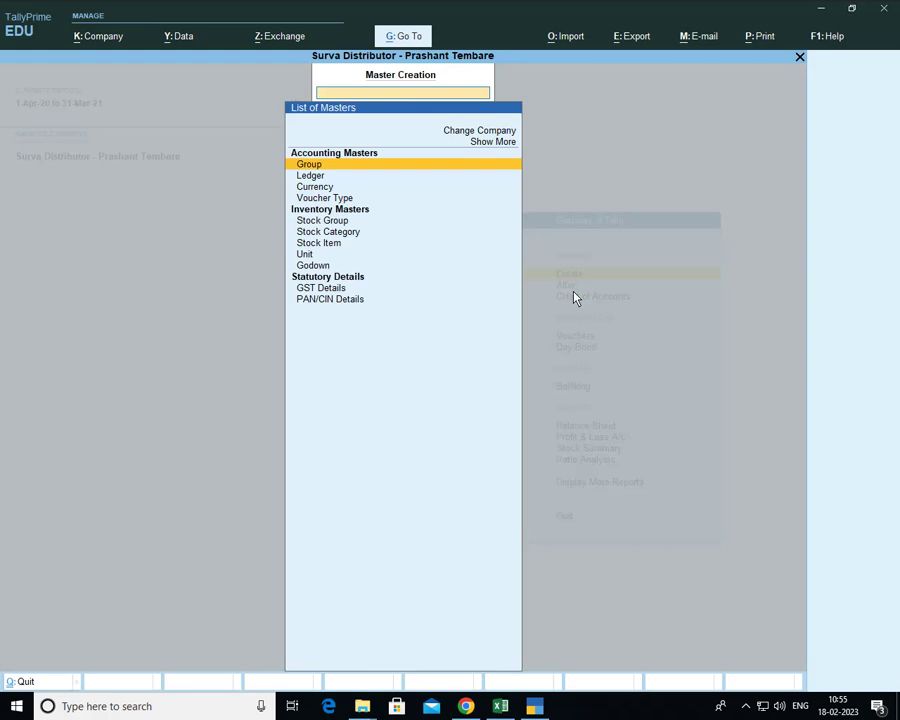
key(Down)
key(Down)
key(Down)
key(Down)
key(Down)
key(Down)
key(Down)
key(Down)
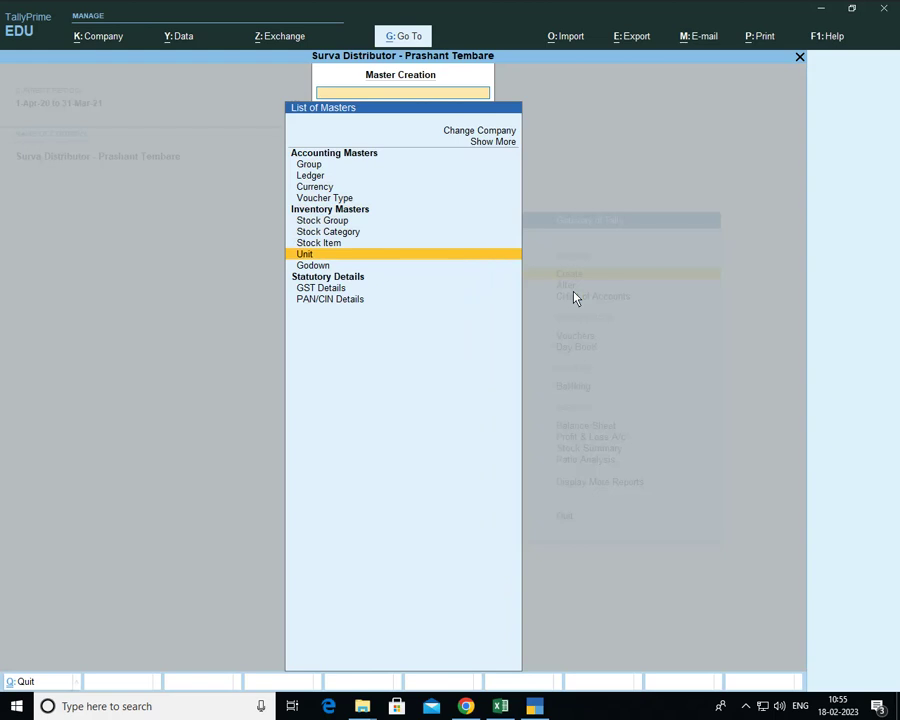
key(Return)
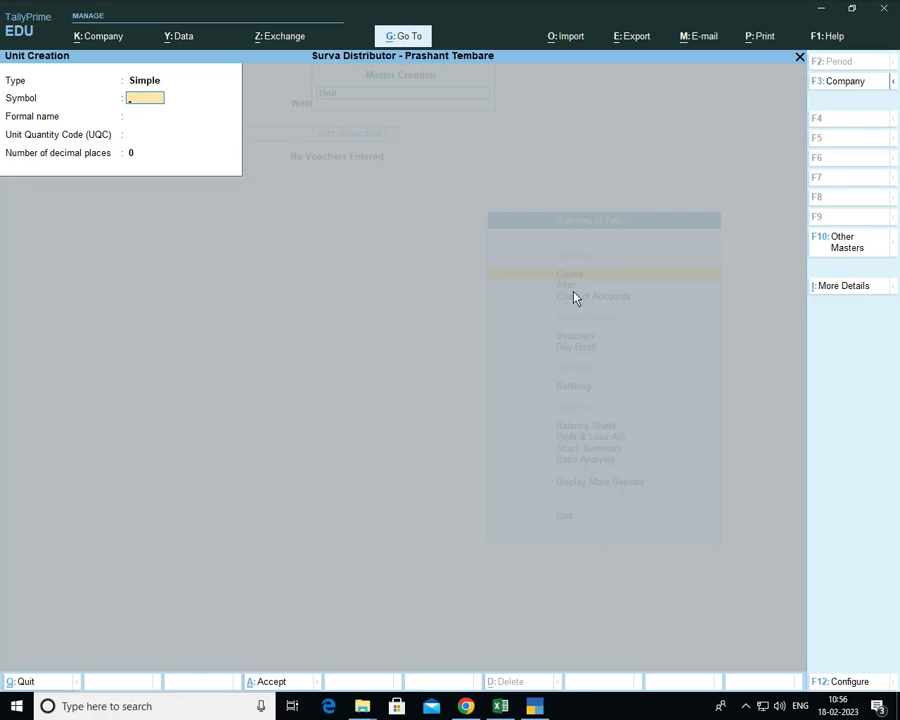
Create a simple unit with symbol Nos, formal name Numbers, UQC NOS-NUMBERS and 0 decimal places.
key(BackSpace)
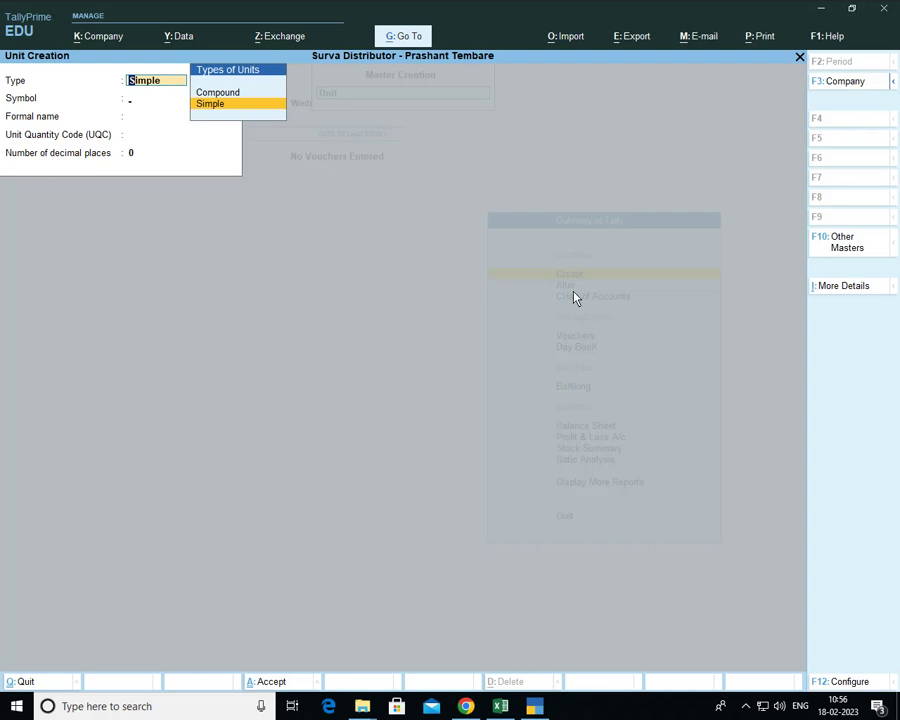
key(Return)
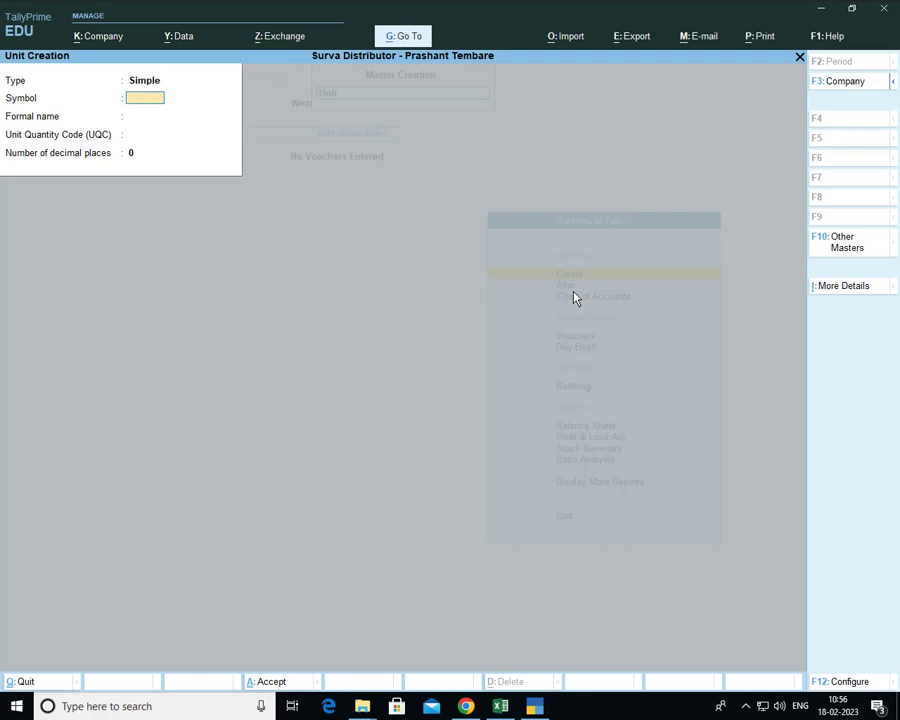
text(Nos)
key(Return)
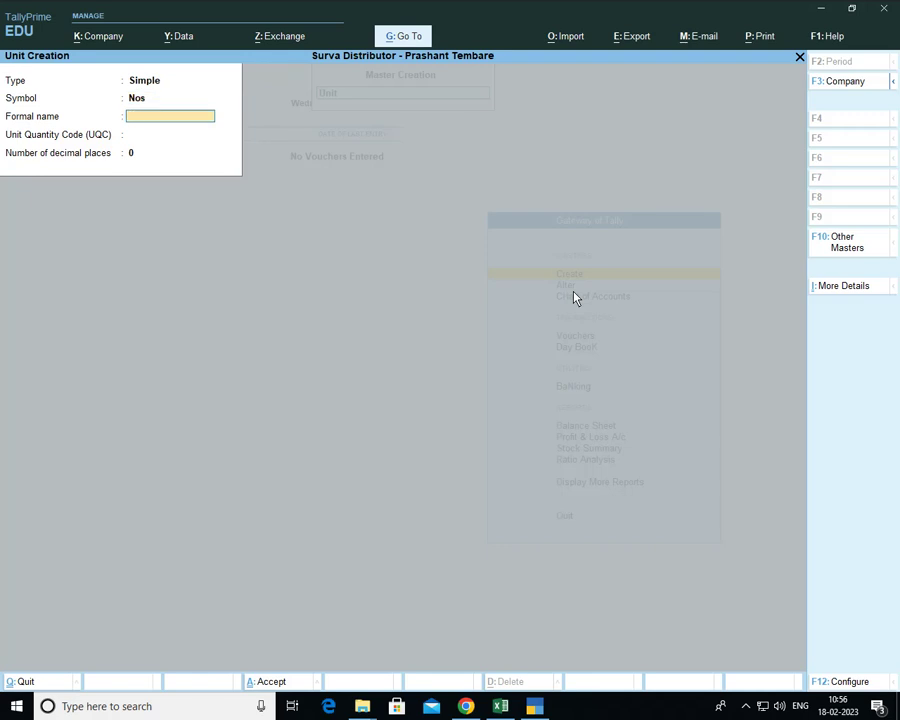
key(BackSpace)
text(Numbers)
key(Return)
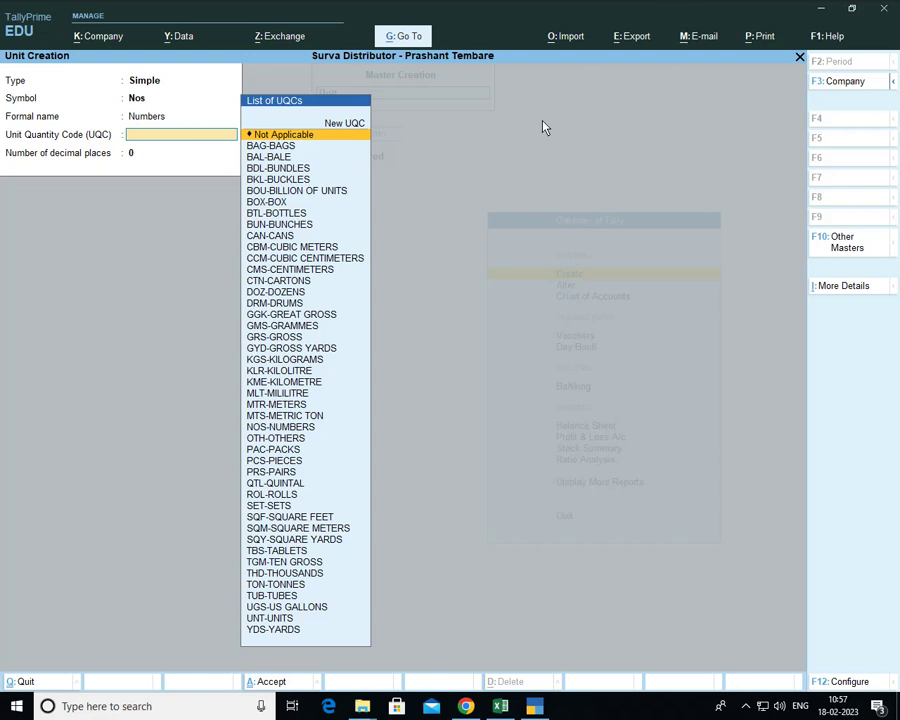
text(no)
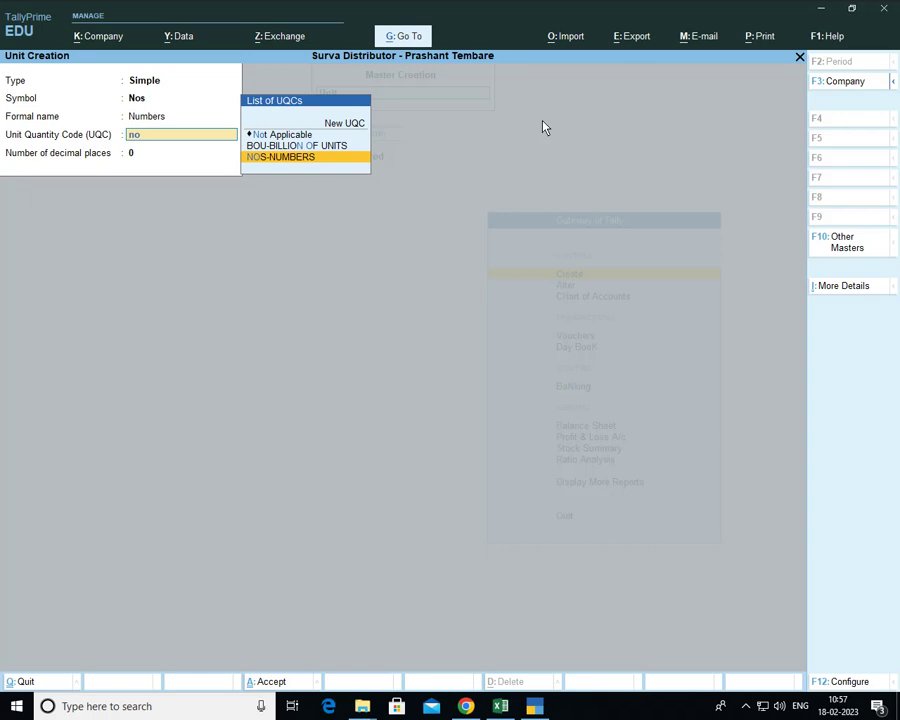
key(Return)
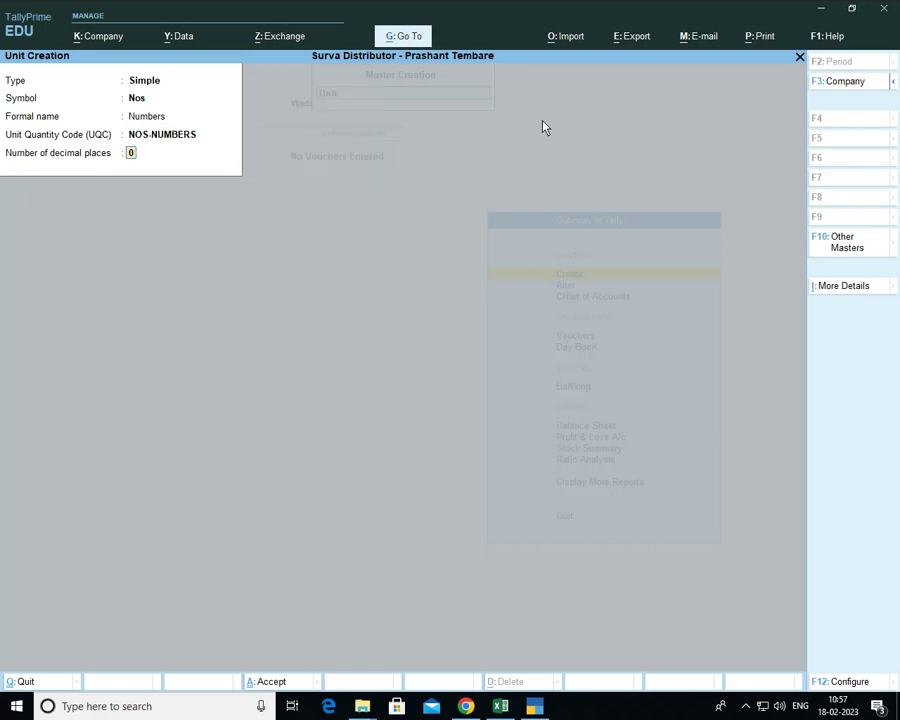
key(Return)
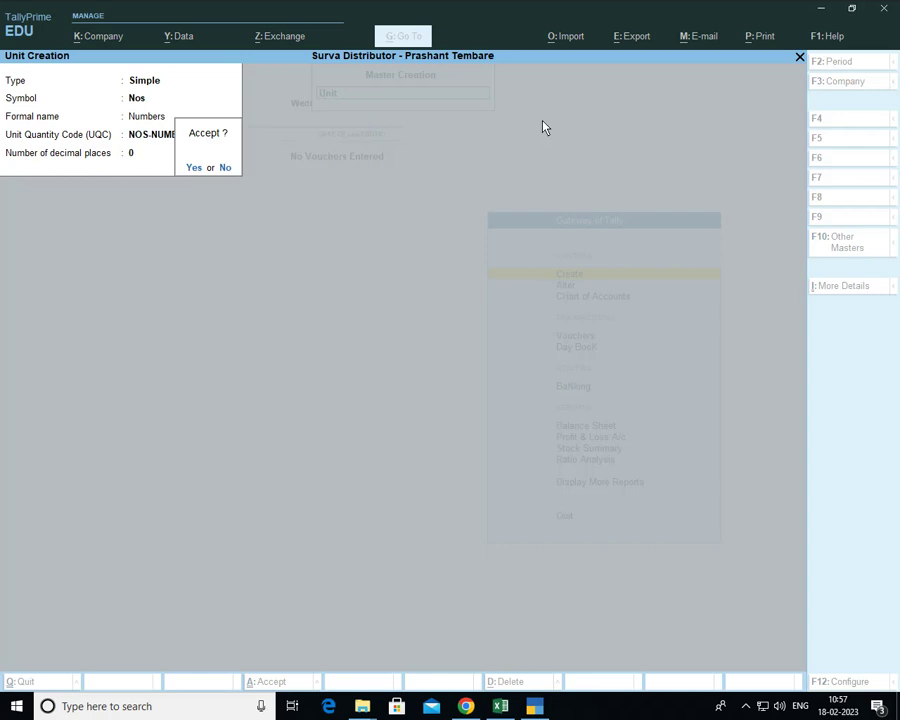
key(Return)
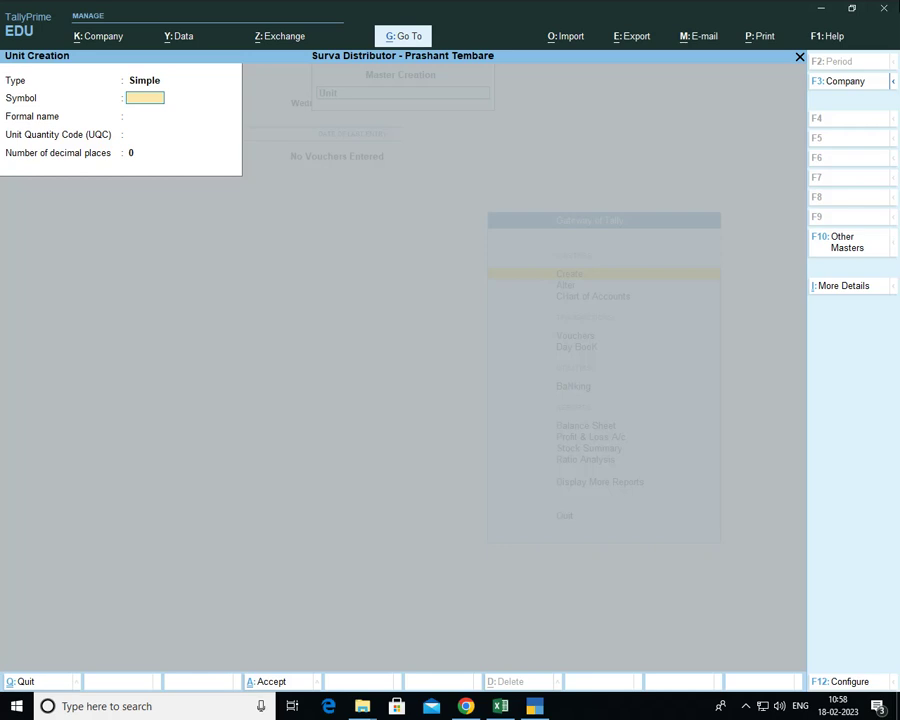
Create a simple unit with symbol Kg, formal name Kilograms, UQC KGS-KILOGRAMS and 0 decimal places.
text(Kg)
key(Return)
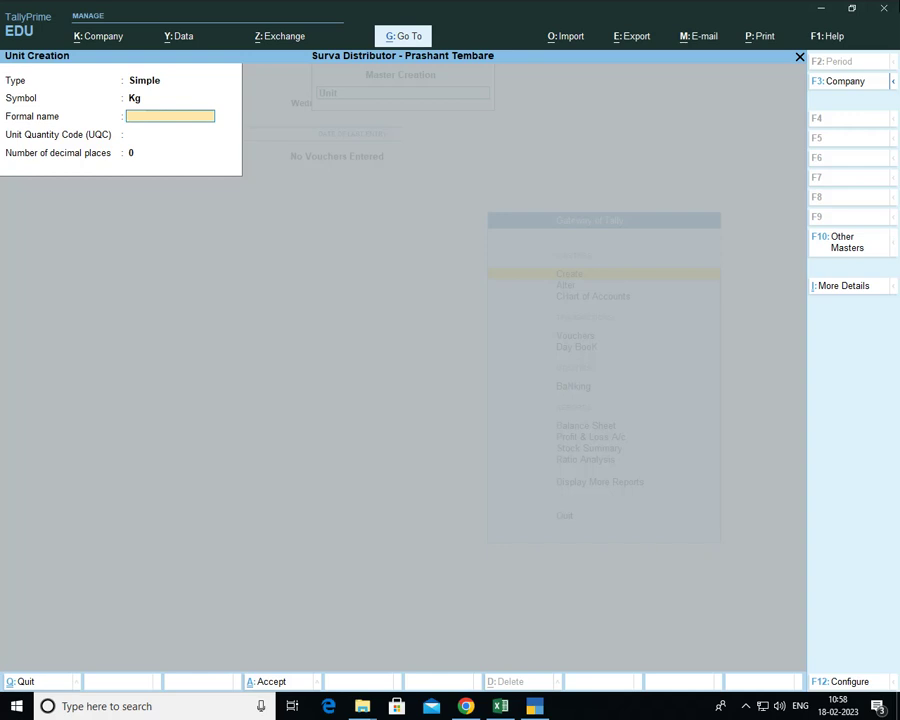
text(Kilograms)
key(Return)
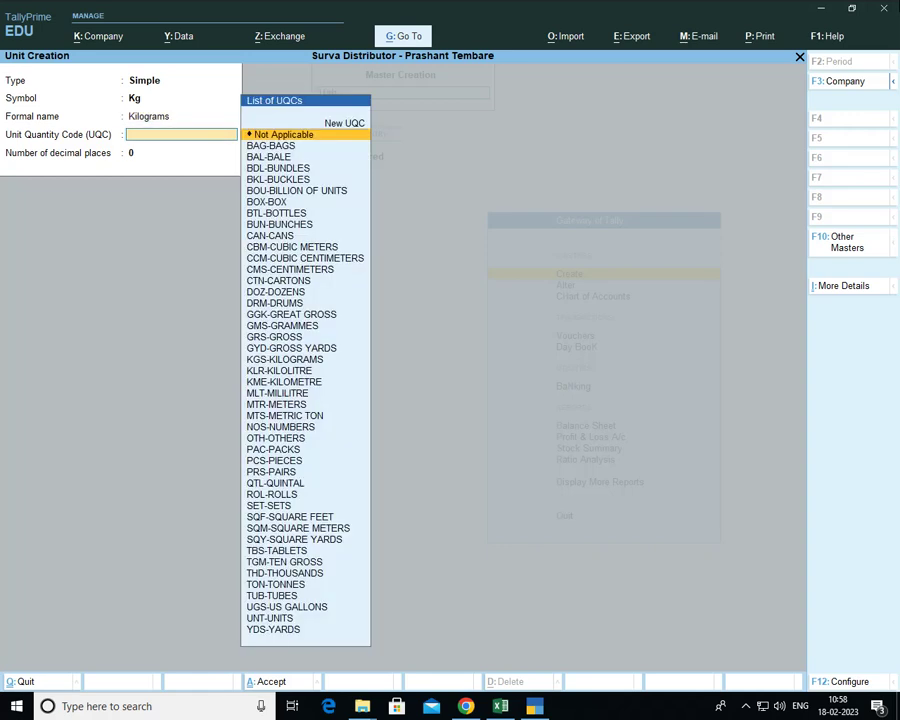
text(k)
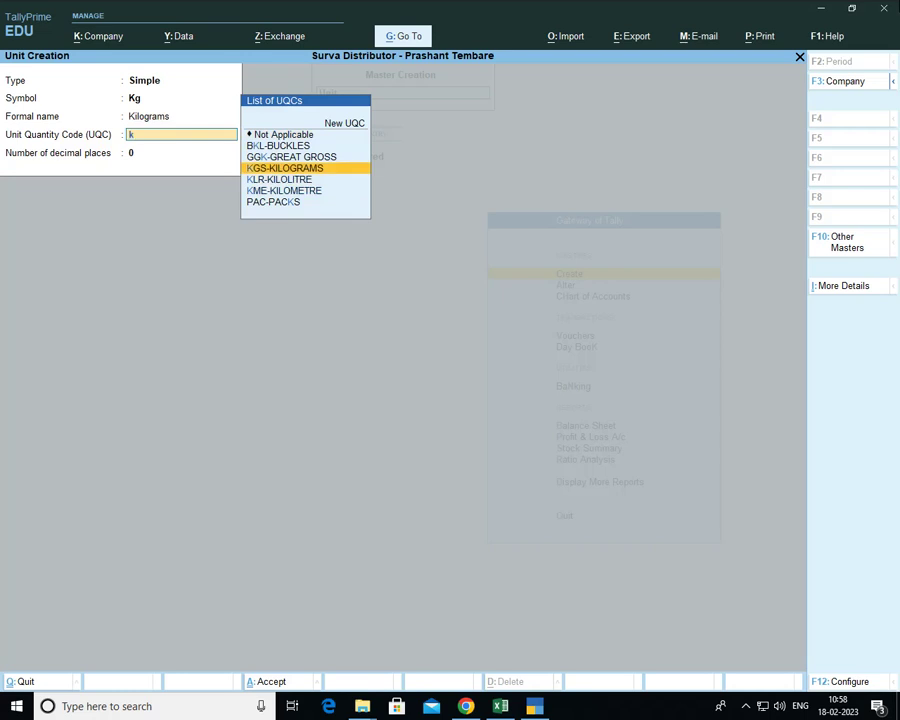
key(Return)
key(Return)
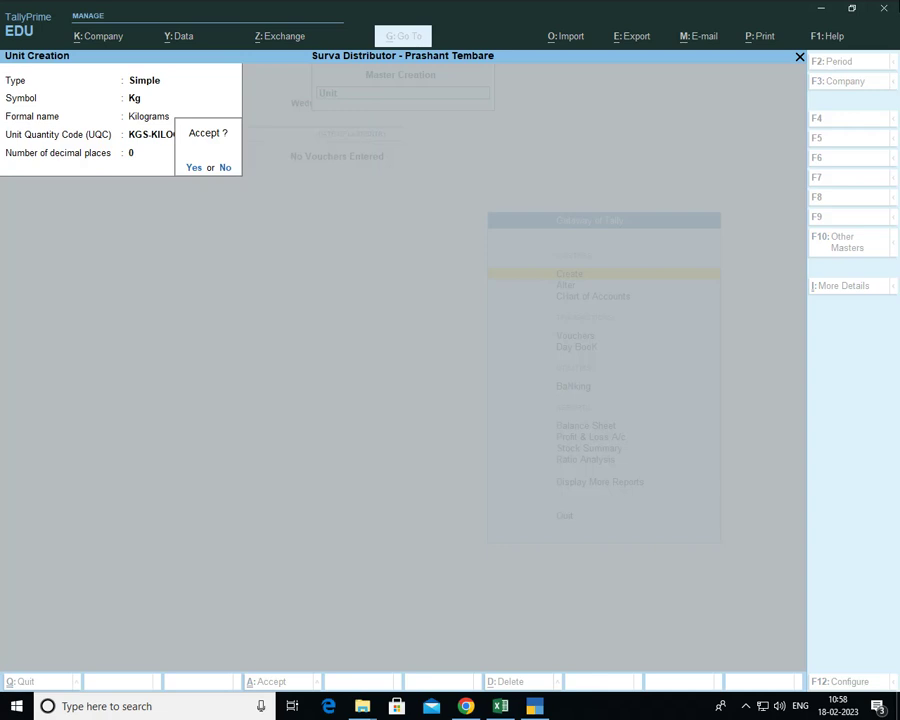
key(Return)
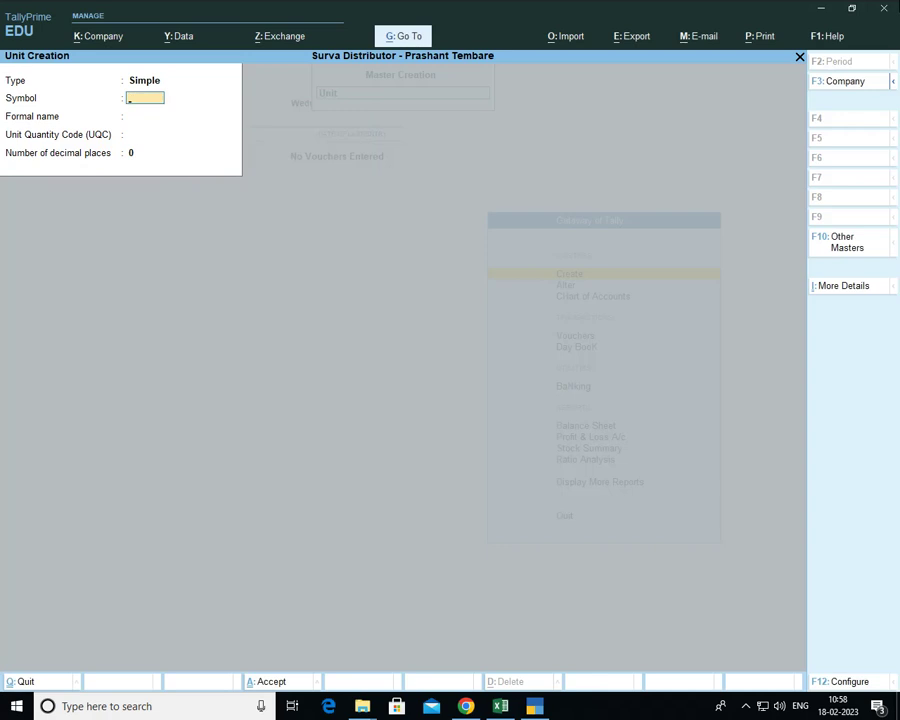
Create a simple unit with symbol Gram, formal name Grams, UQC GRS-GROSS and 0 decimal places.
text(Gram)
key(Return)
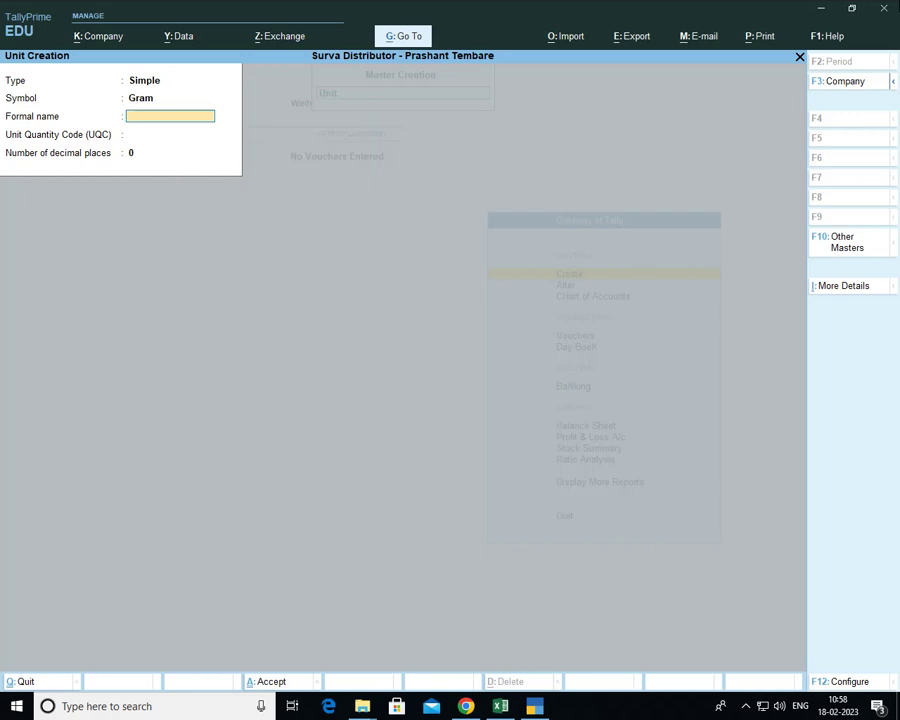
text(Grams)
key(Return)
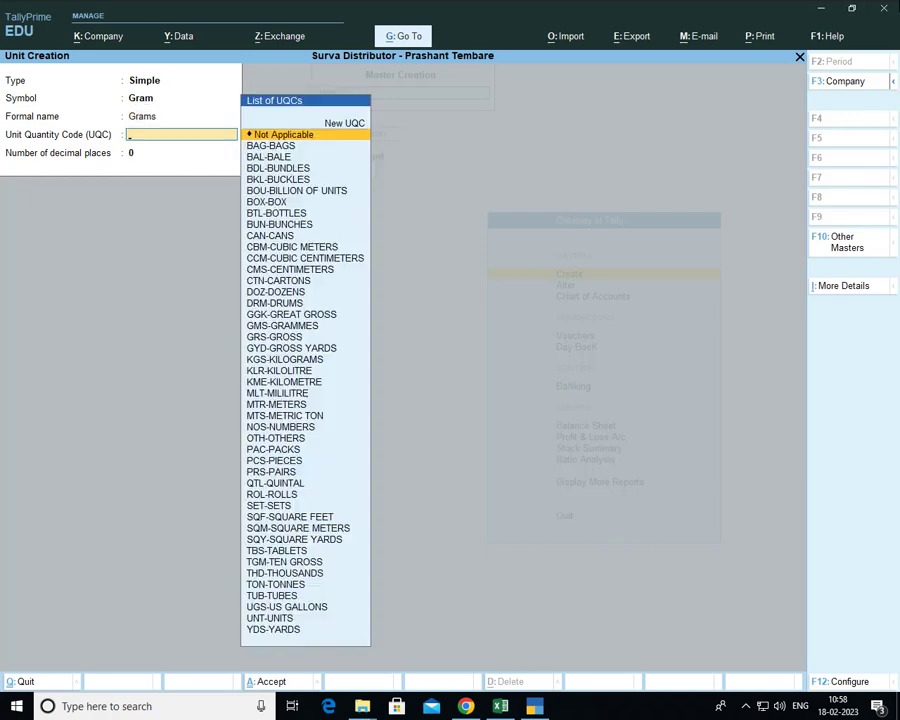
text(gr)
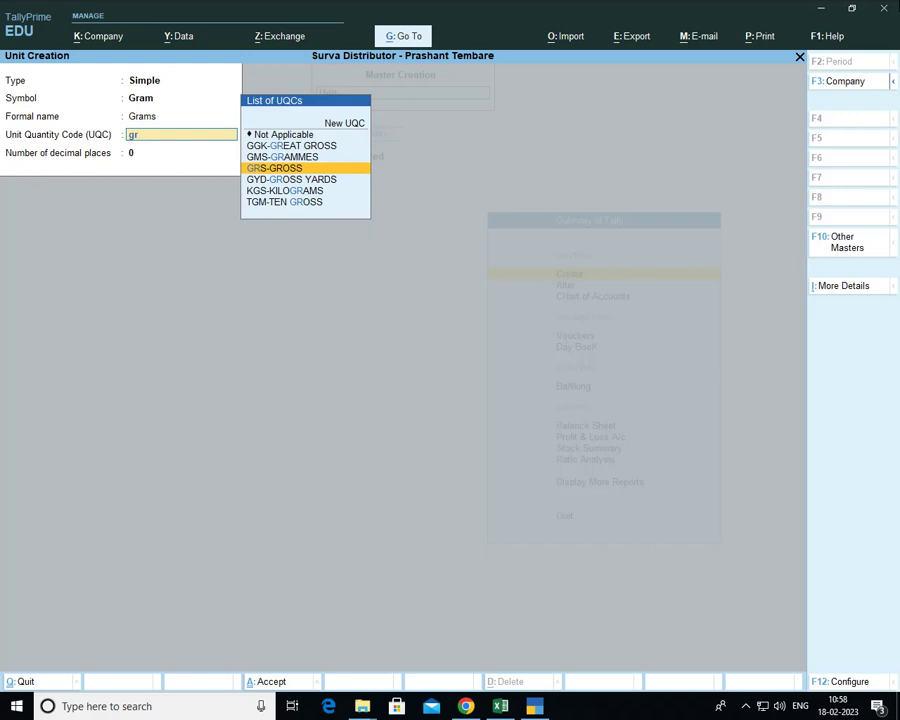
key(Return)
key(Return)
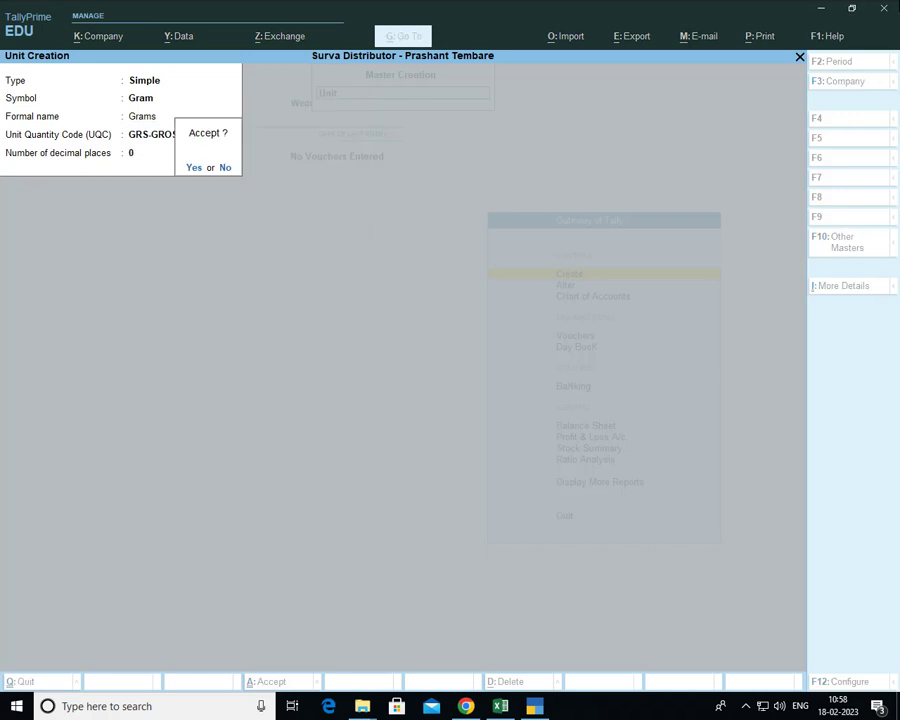
key(Return)
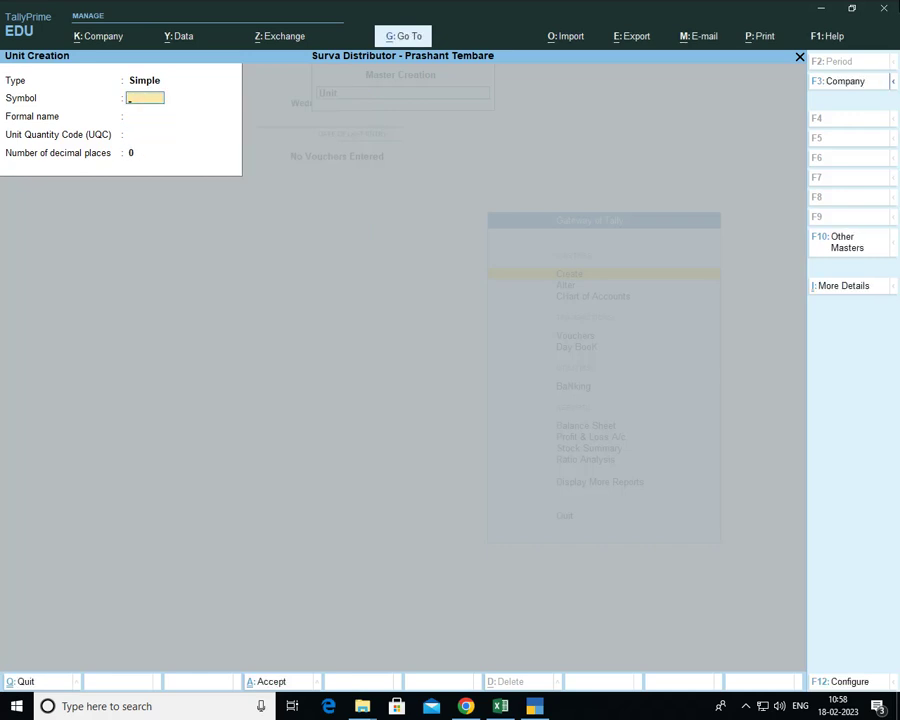
Create a compound unit of Kg of 1000 Gram, and return to the Gateway of Tally.
key(BackSpace)
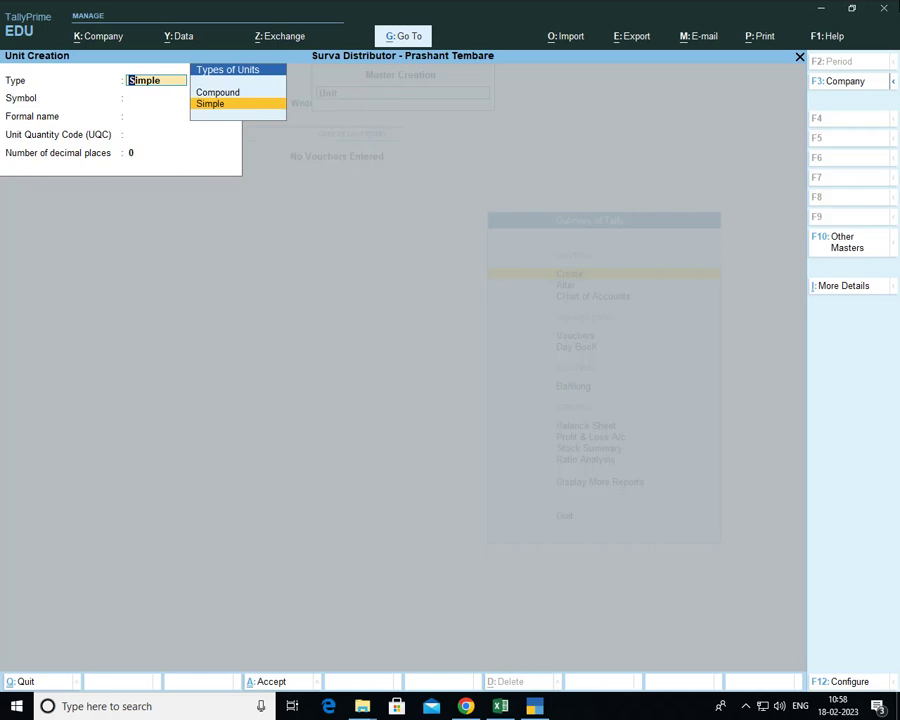
key(Up)
key(Return)
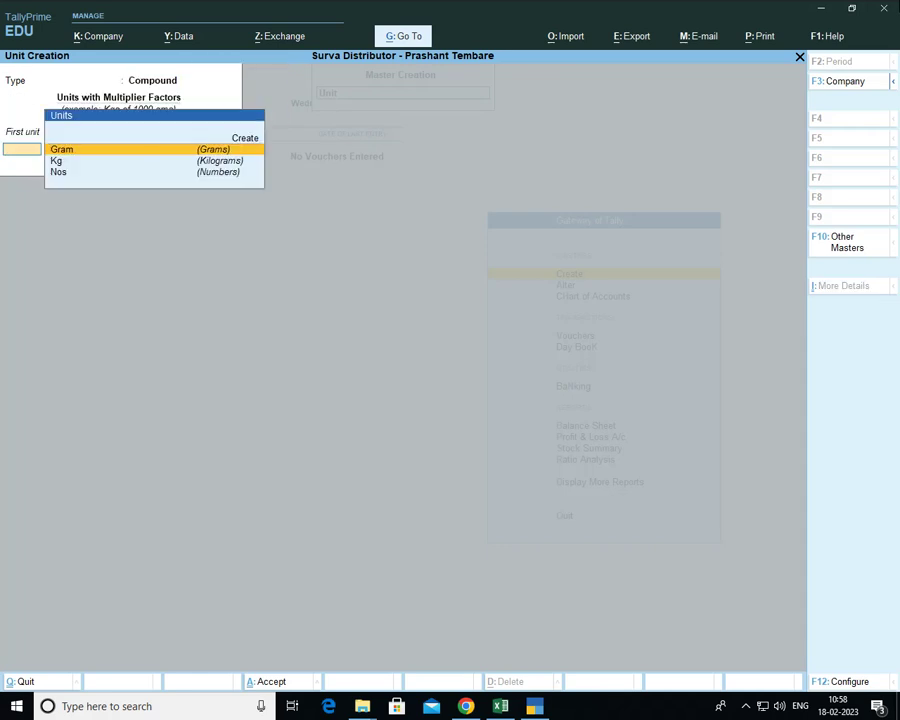
key(Down)
key(Return)
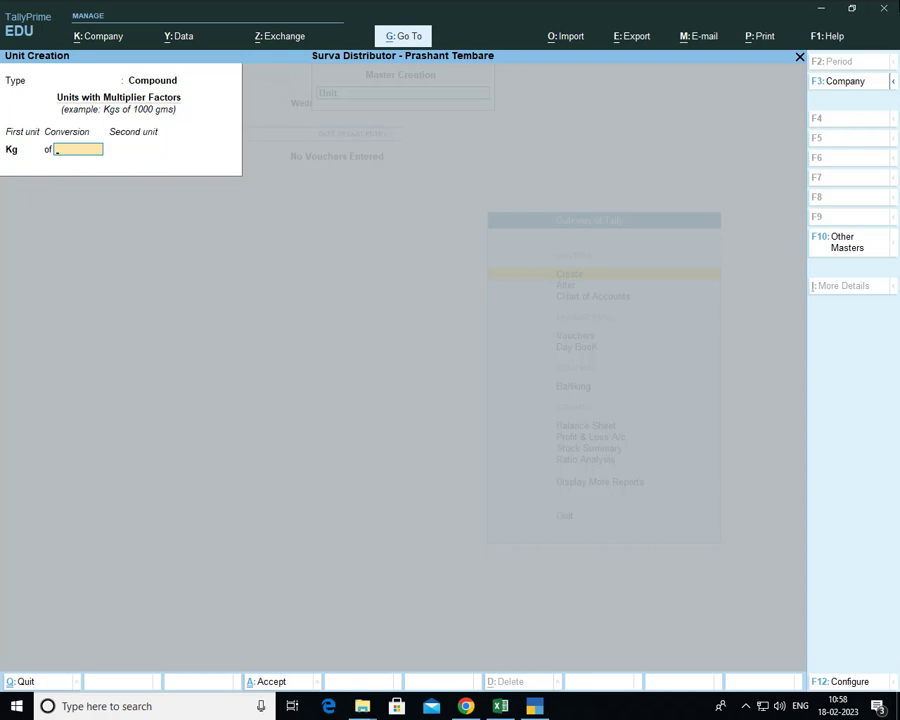
text(1000)
key(Return)
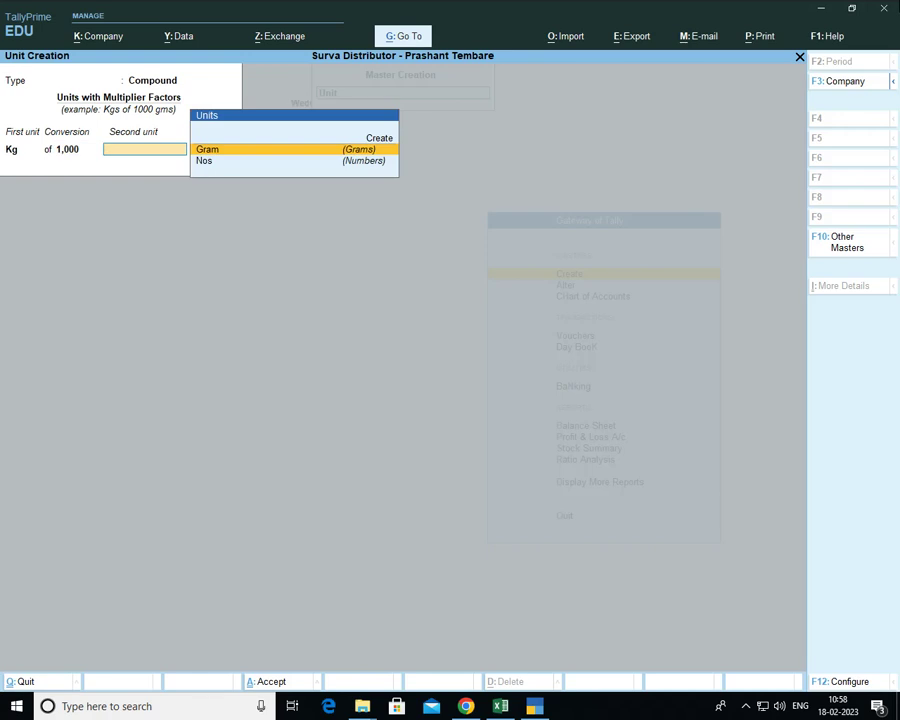
key(Return)
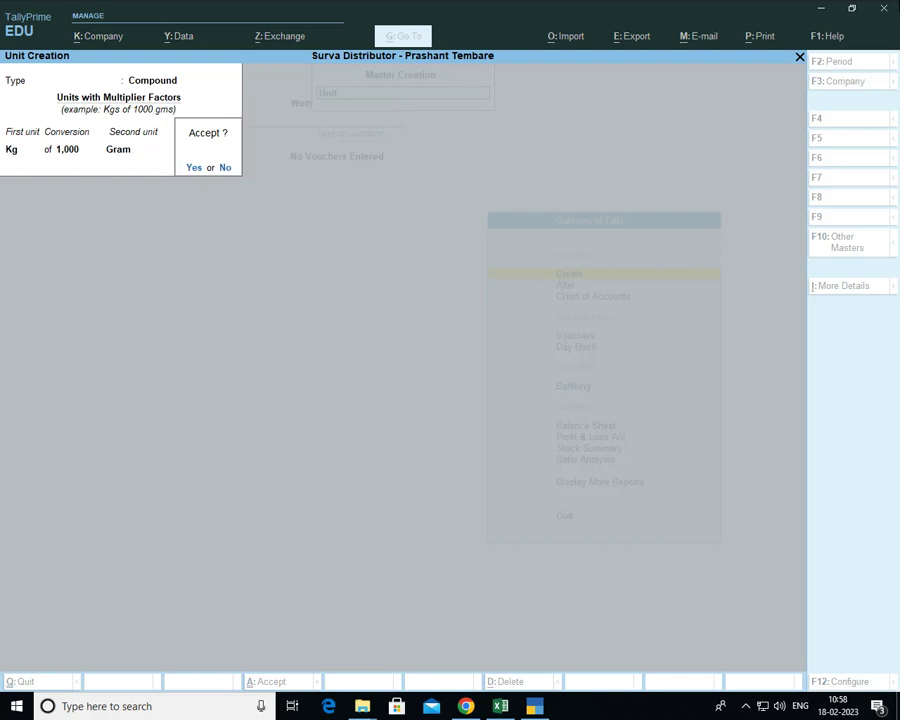
key(Return)
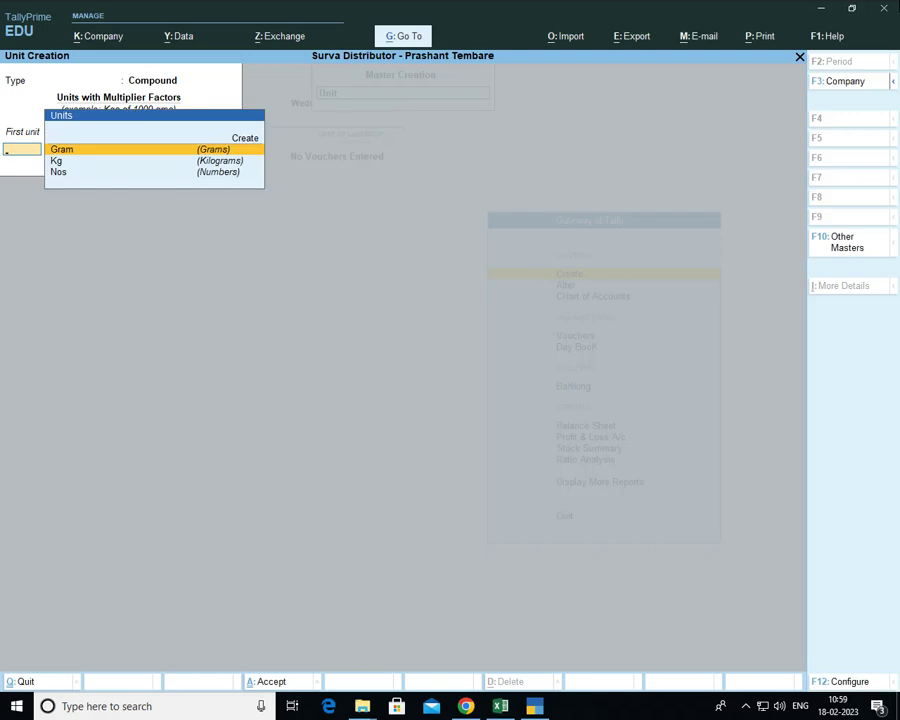
key(Escape)
key(y)
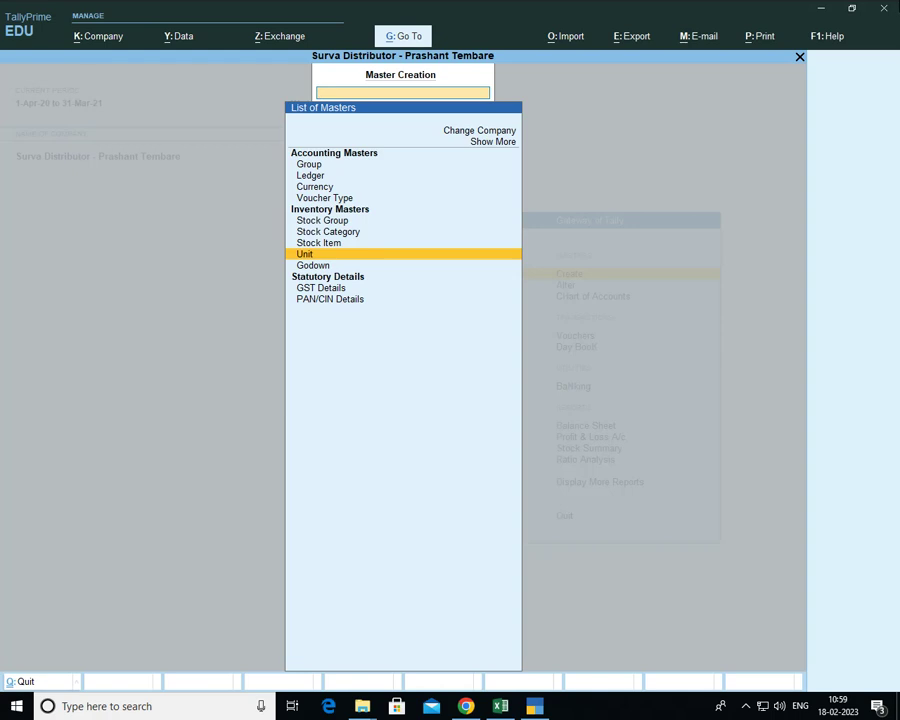
key(Escape)
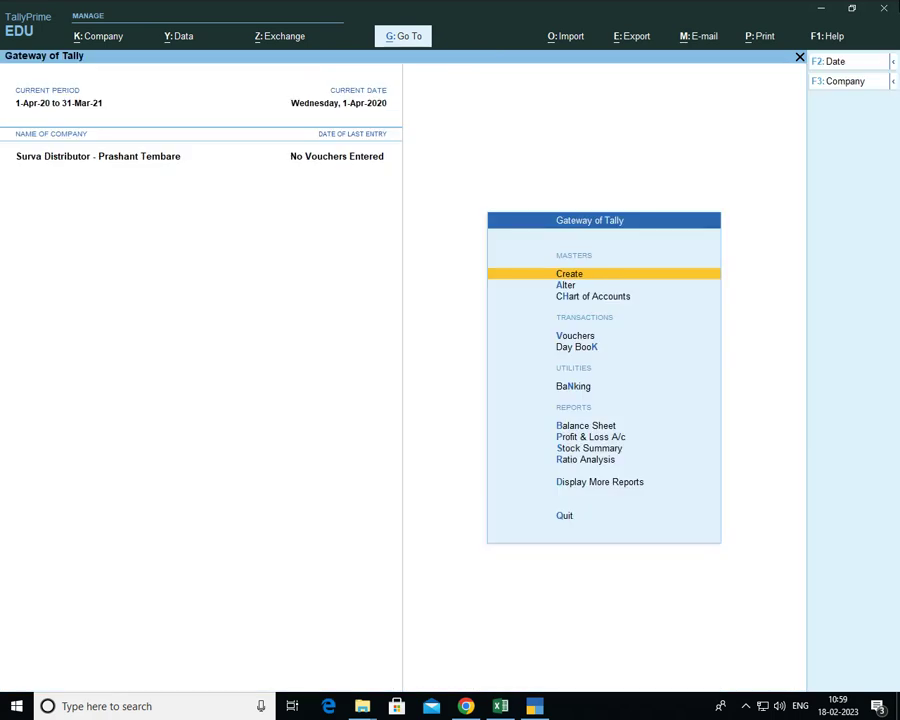
Open the list of units from the Chart of Accounts.
key(Down)
key(Up)
key(Up)
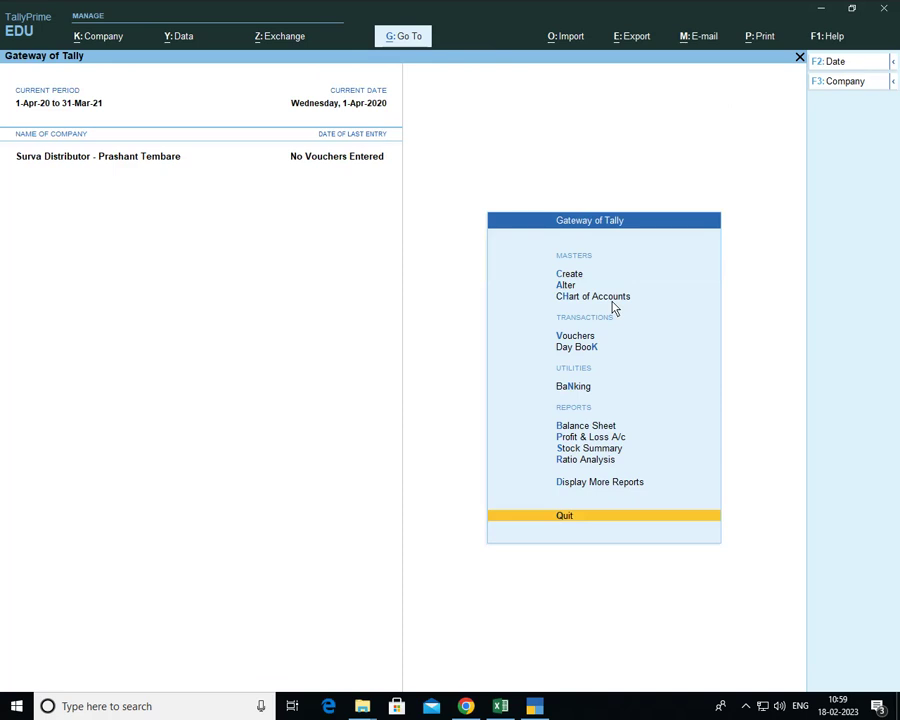
key(Down)
key(Down)
key(Down)
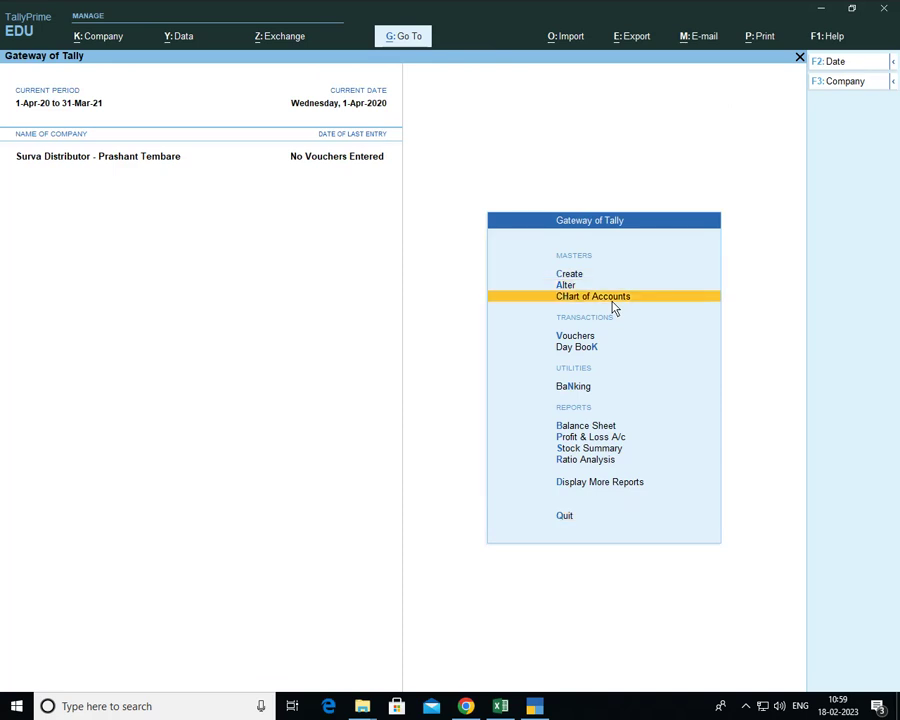
key(Return)
key(Down)
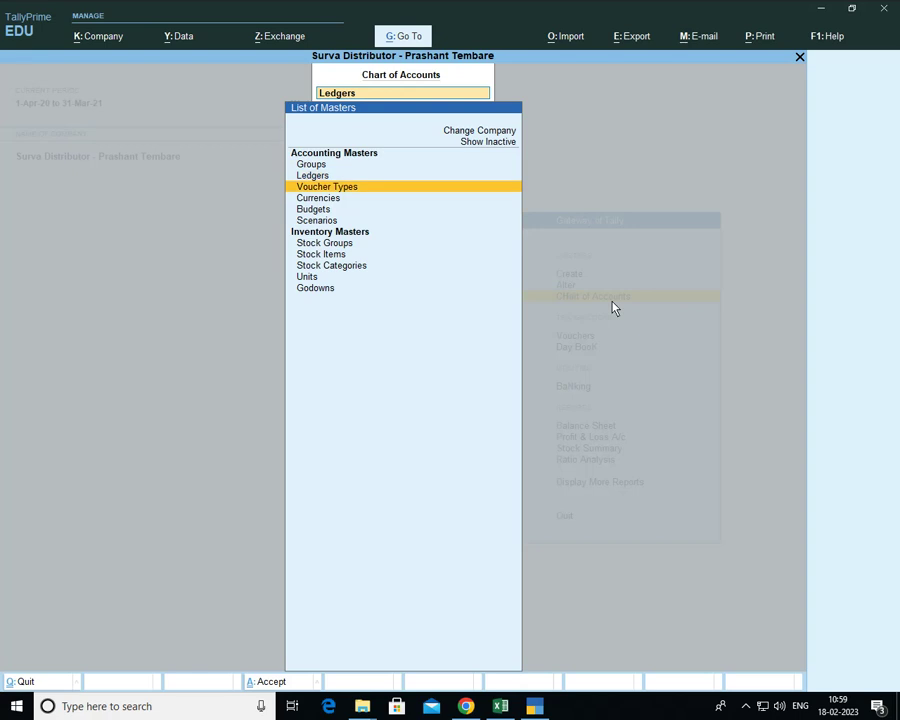
key(Down)
key(Down)
key(Down)
key(Down)
key(Down)
key(Down)
key(Down)
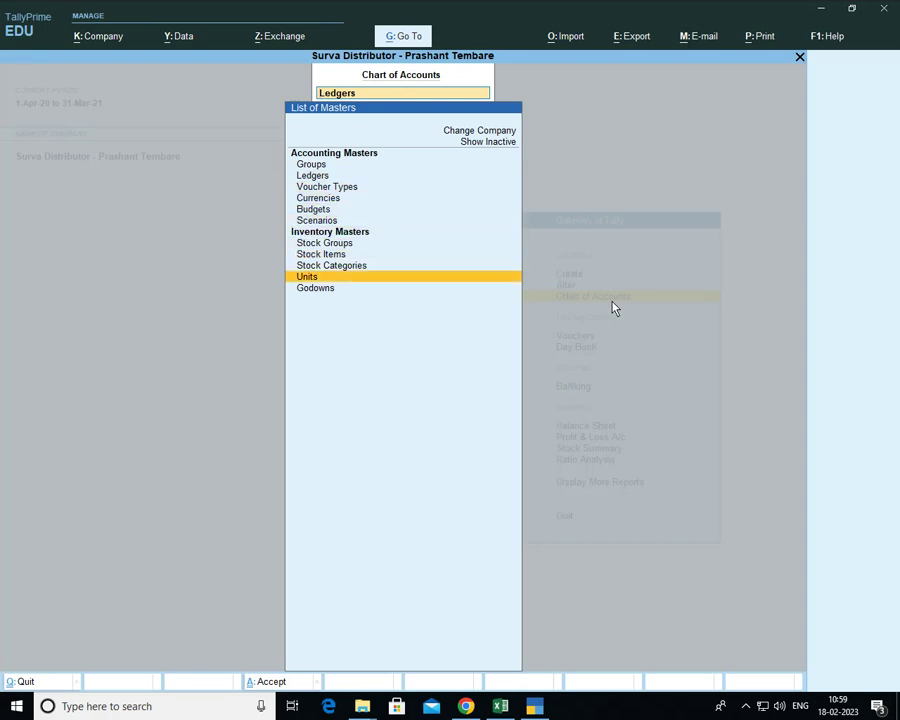
key(Return)
Examine the simple and compound entries in the list of units, and return to the Gateway of Tally.
key(Down)
key(Down)
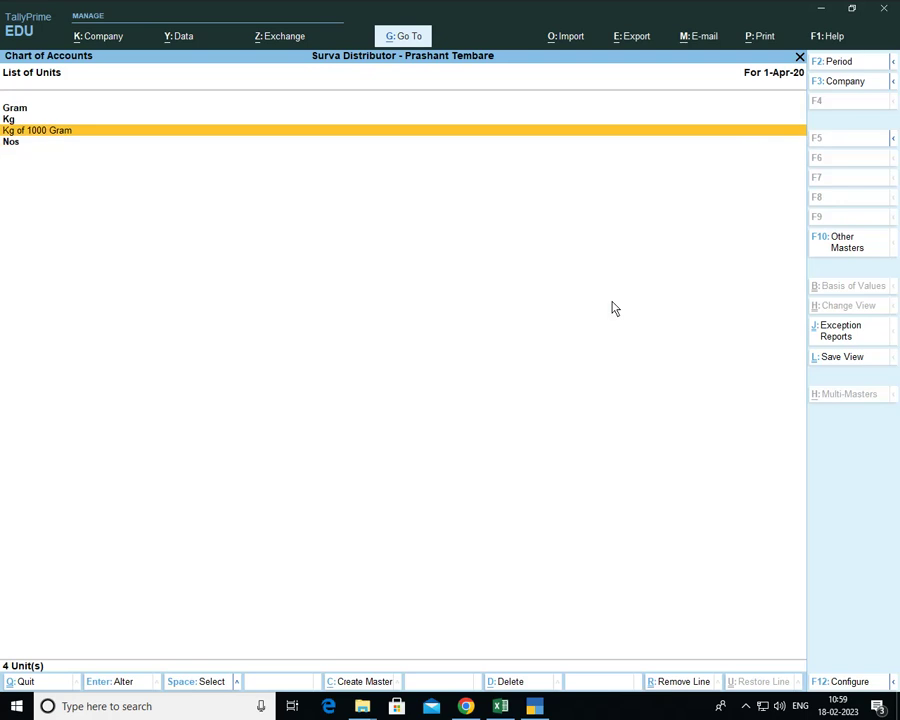
key(Up)
key(Up)
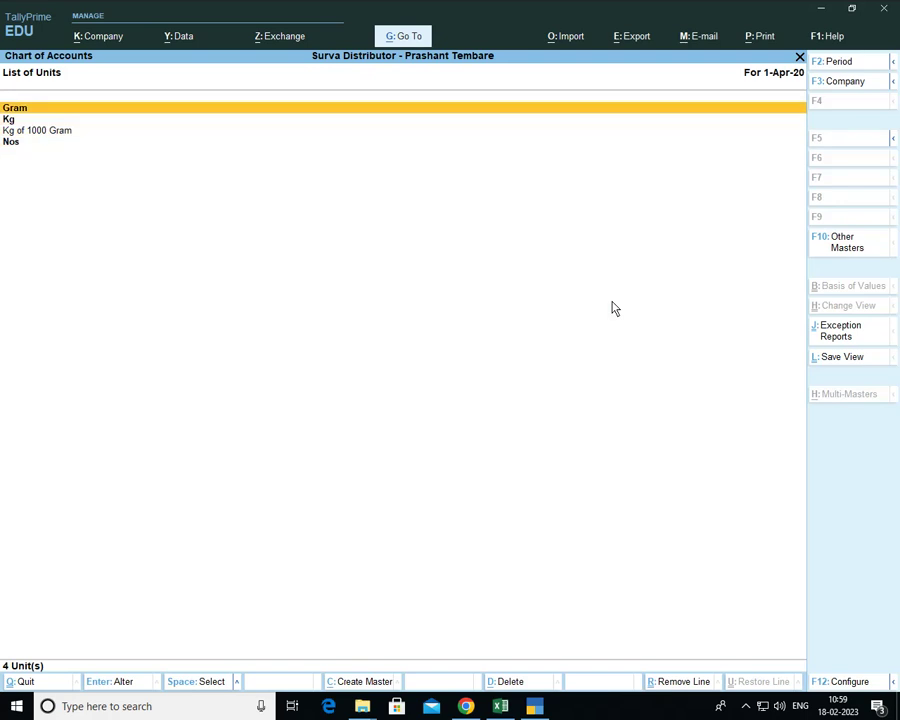
key(Down)
key(Up)
key(Escape)
key(Escape)
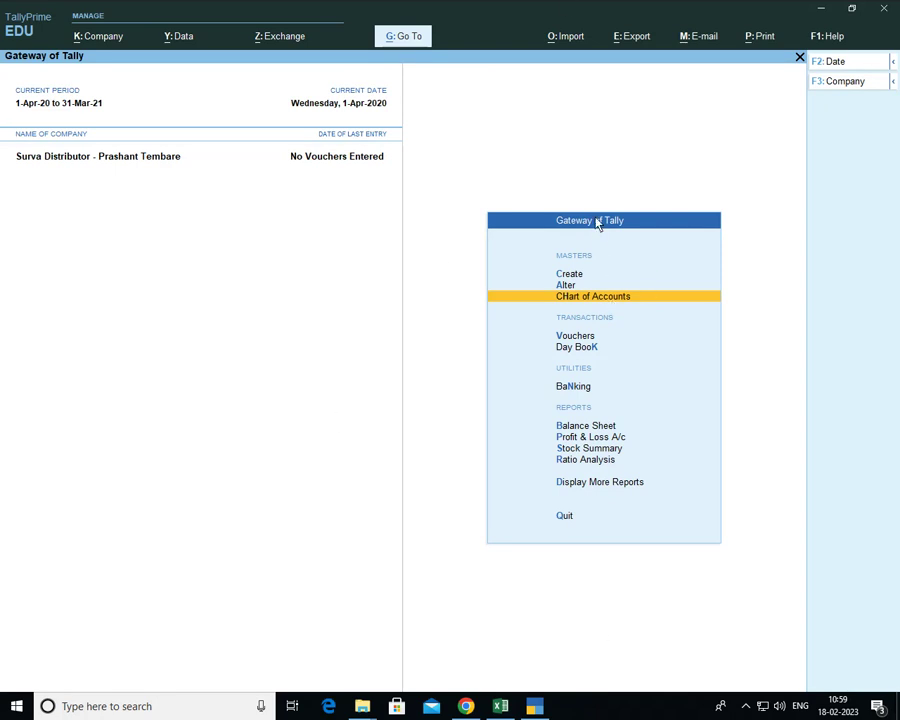
Alter the Kg unit master so its symbol is Kgs, keeping the other details, and save it.
click(579, 290)
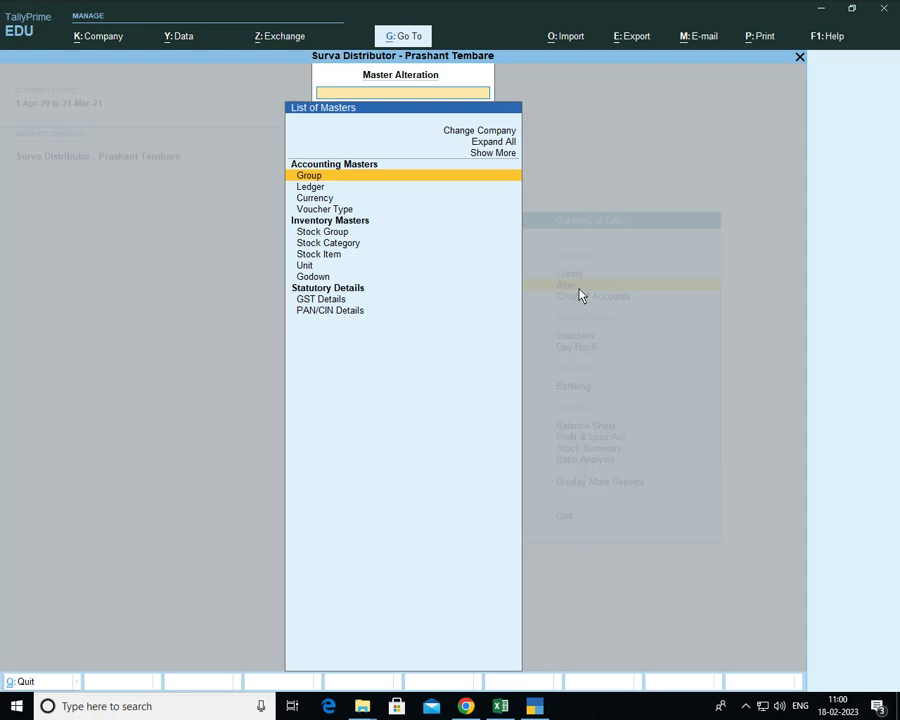
key(Down)
key(Down)
key(Down)
key(Down)
key(Down)
key(Down)
key(Down)
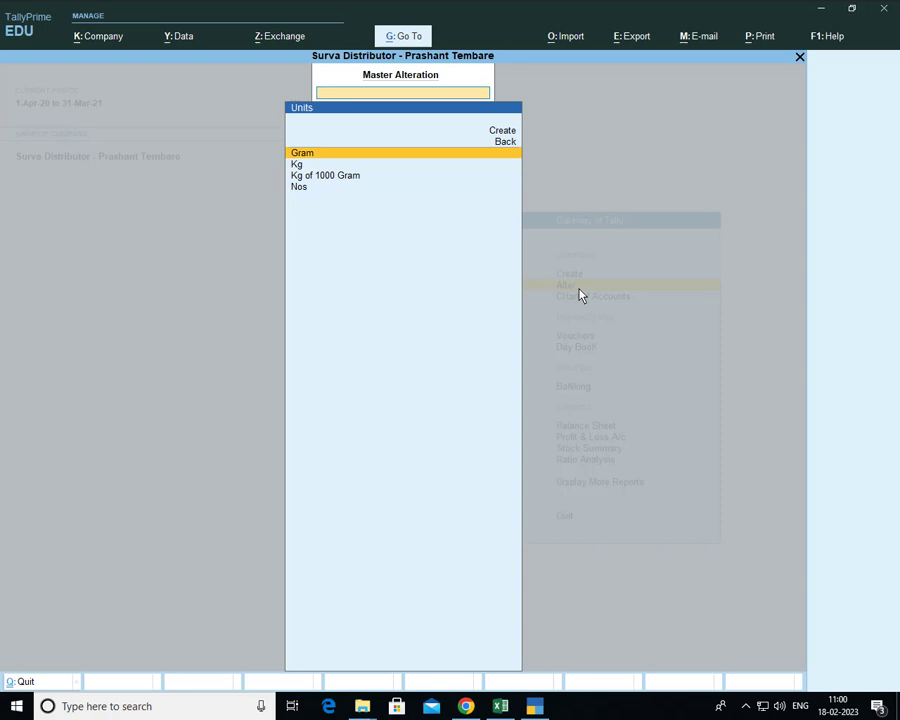
key(Down)
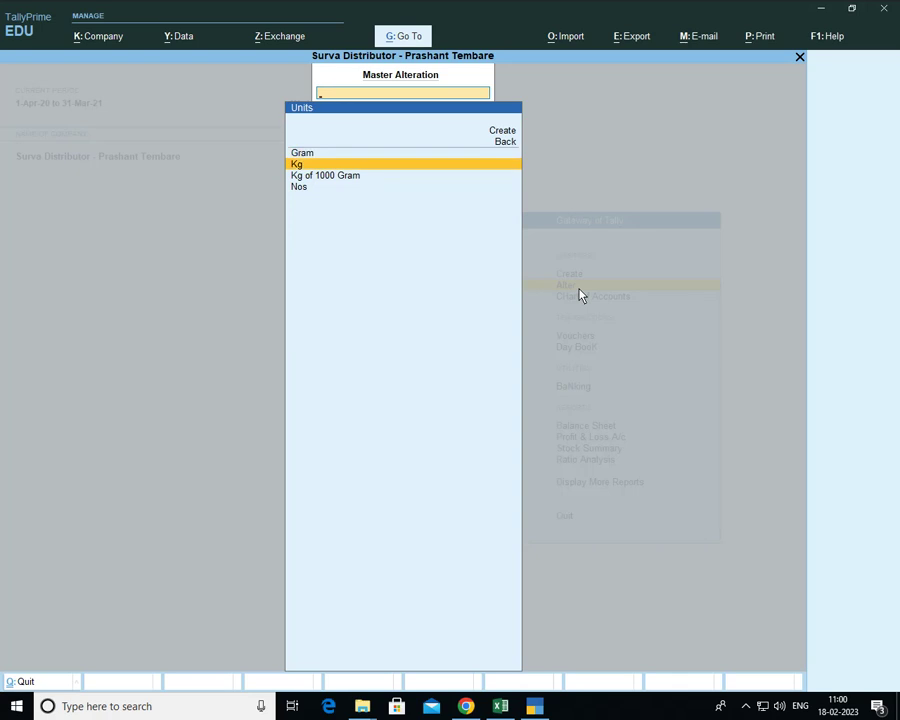
key(Return)
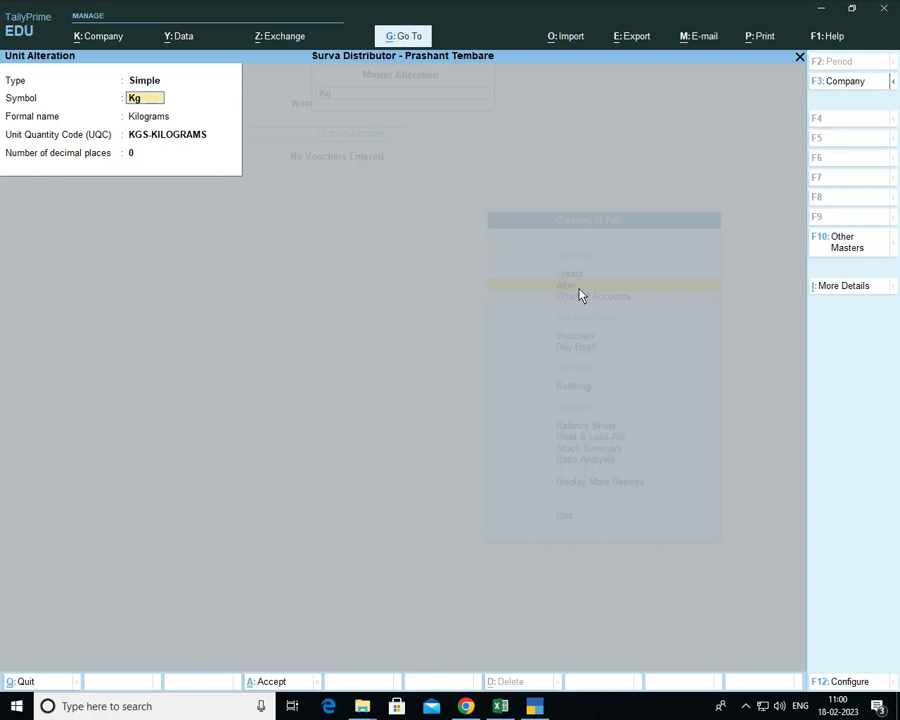
text(s)
key(Return)
key(Return)
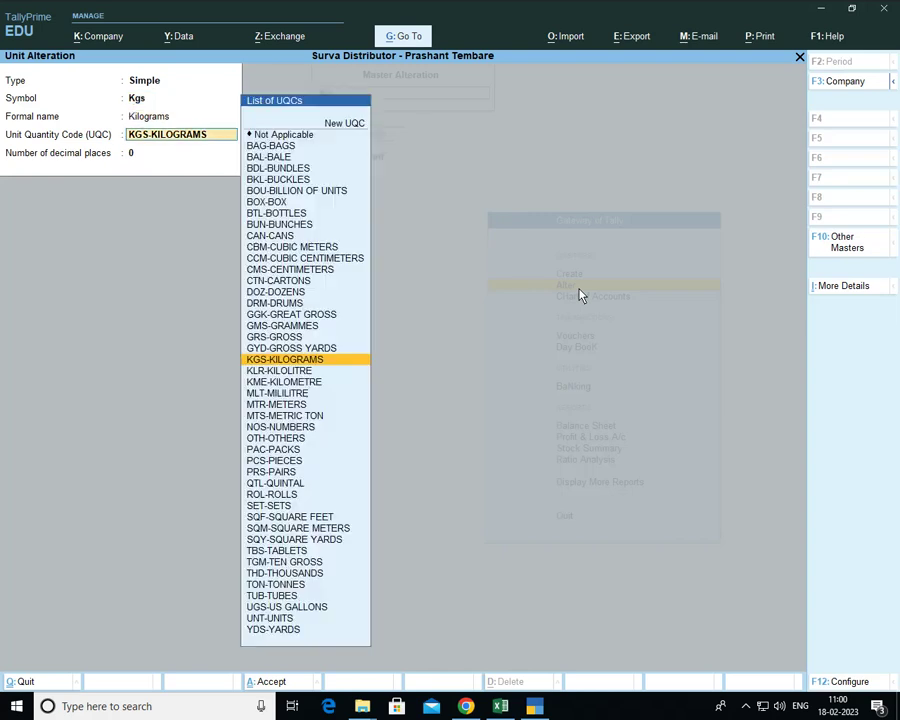
key(Return)
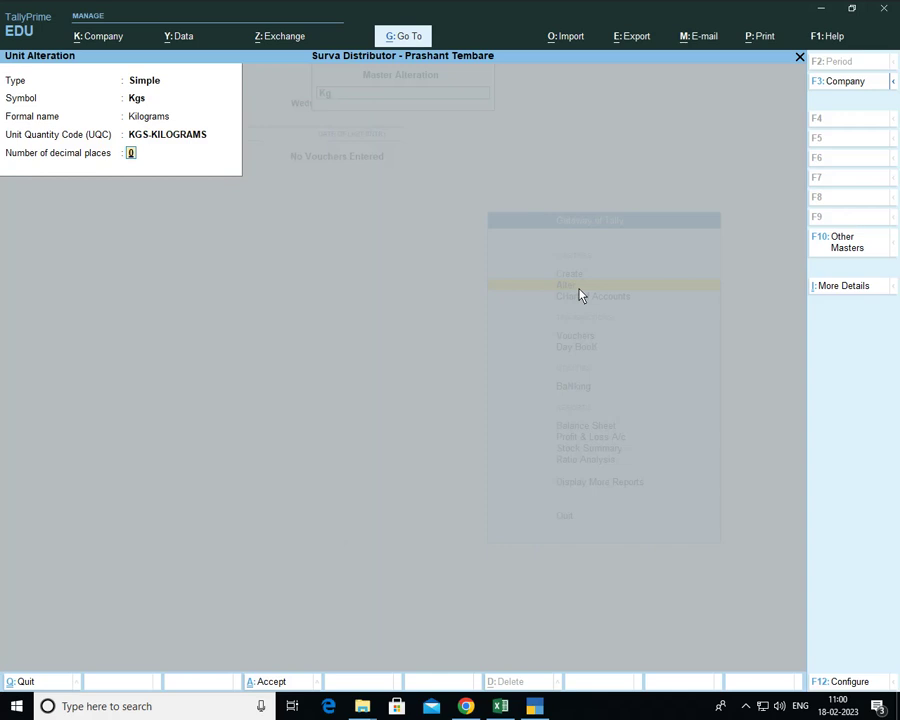
key(Return)
key(Return)
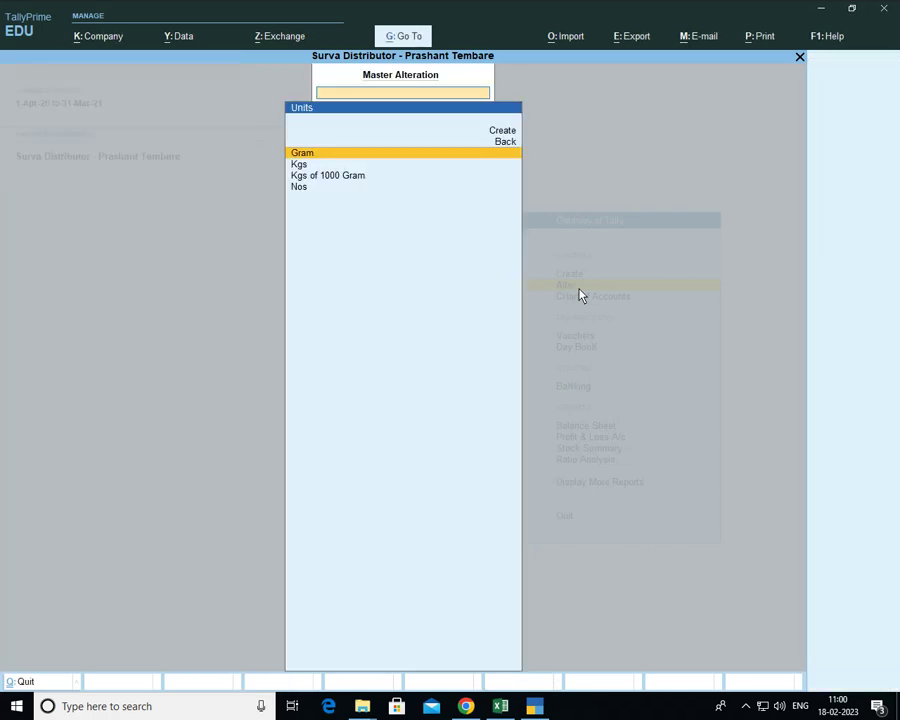
key(Down)
key(Down)
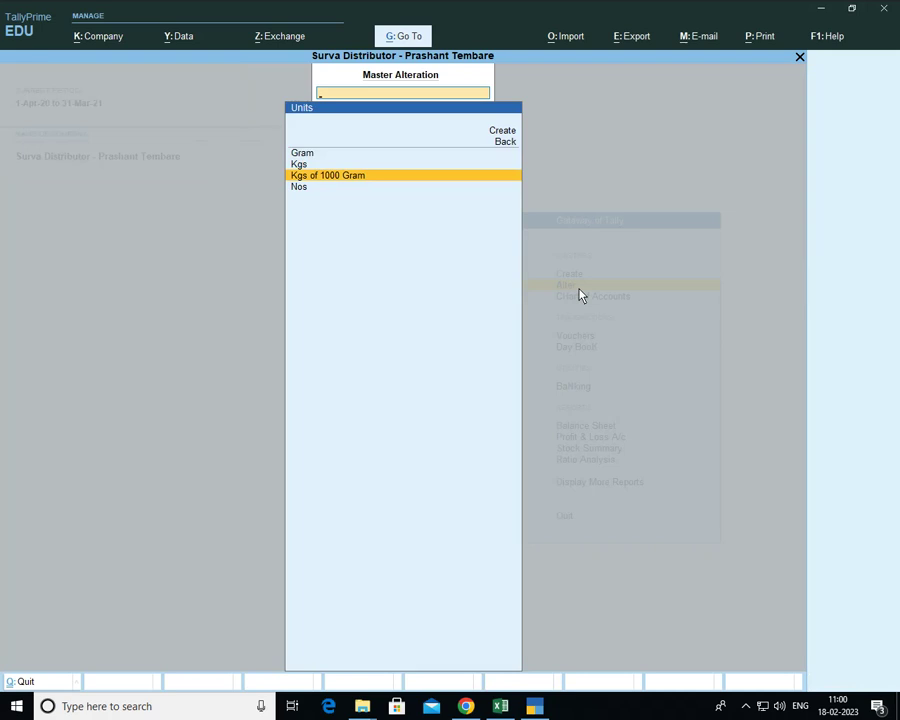
key(Up)
key(Up)
key(Down)
key(Down)
key(Up)
key(Up)
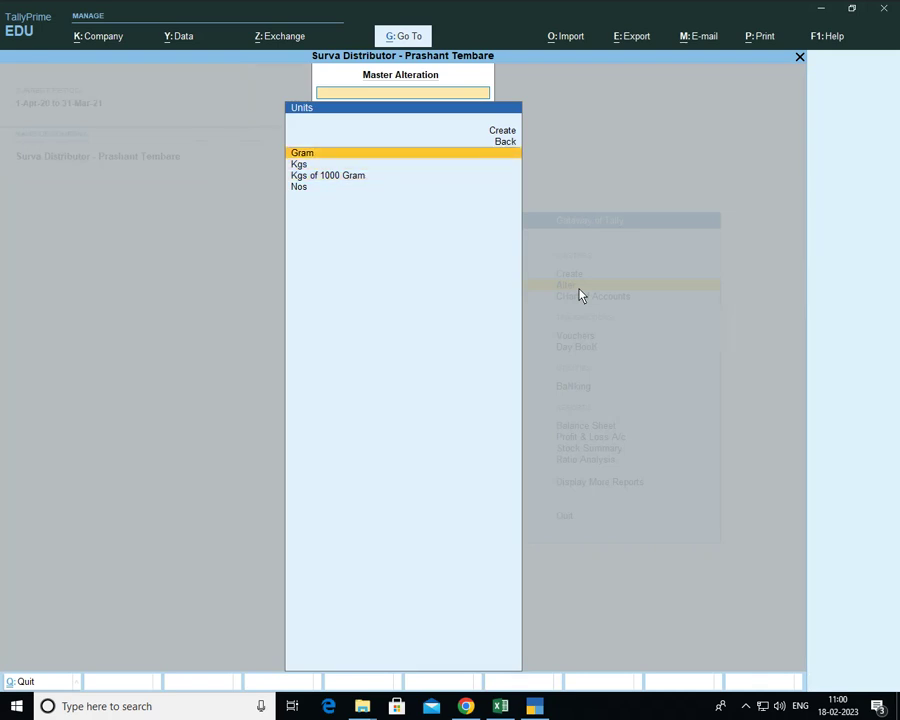
key(Return)
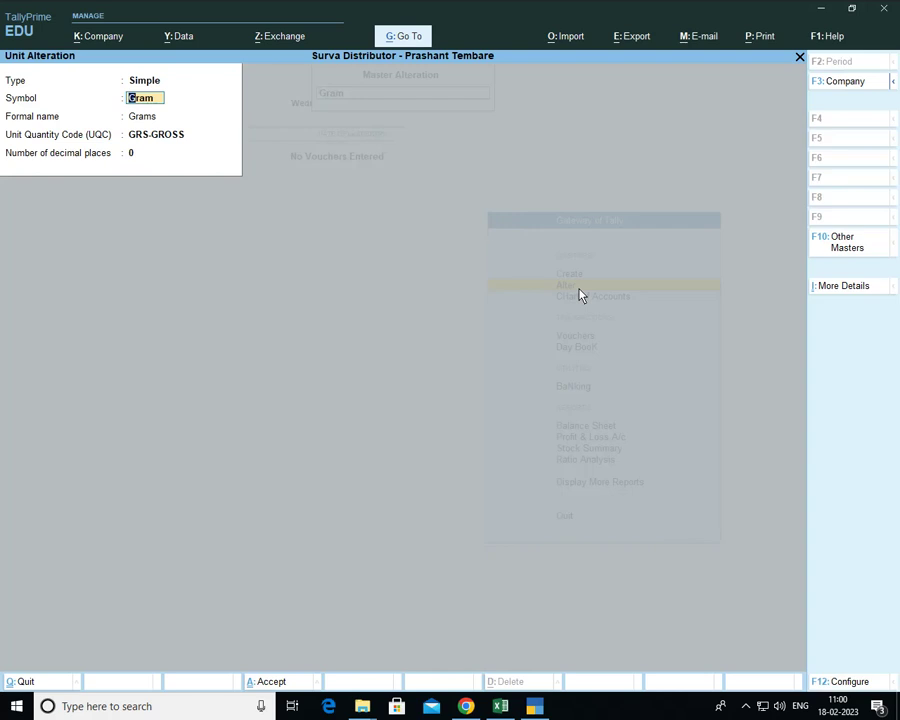
key(ctrl)
key(Escape)
Open the compound unit Kgs of 1000 Gram for alteration and delete it.
key(Down)
key(Down)
key(Down)
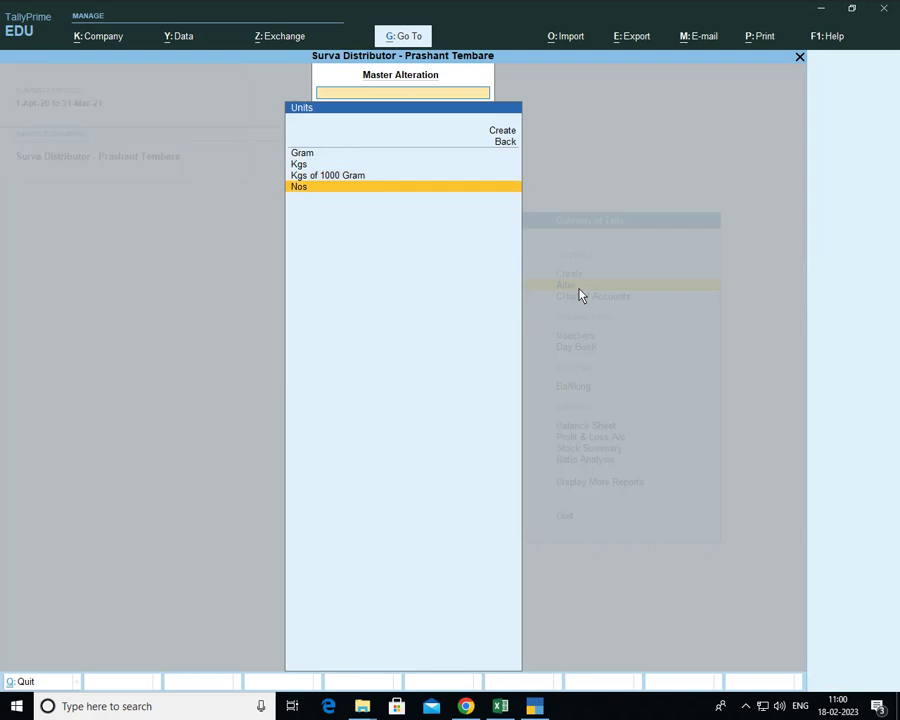
key(Up)
key(Up)
key(Down)
key(Down)
key(Up)
key(Up)
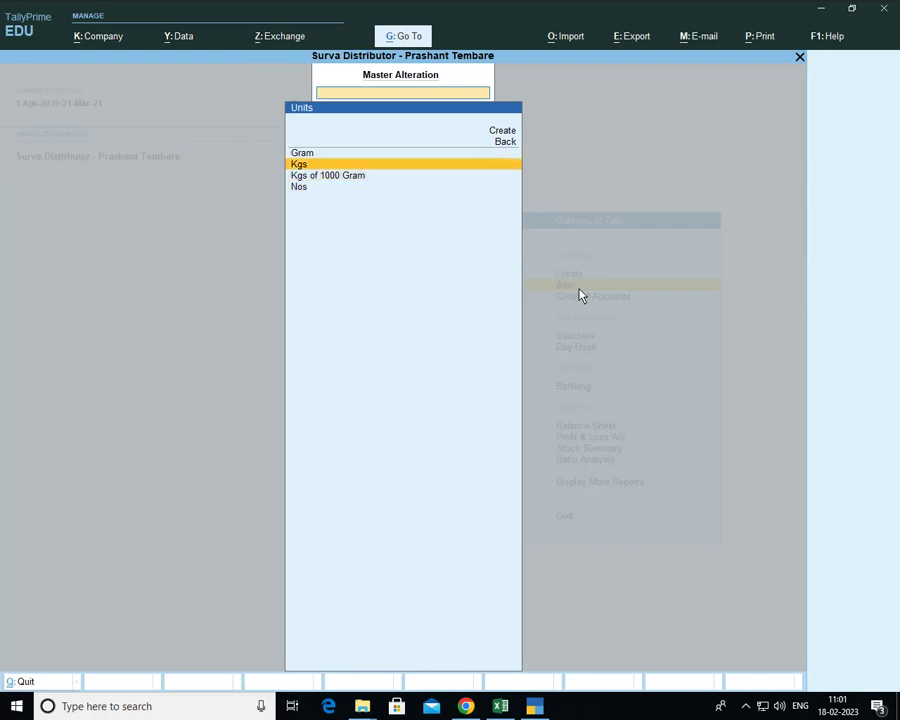
key(Down)
key(Return)
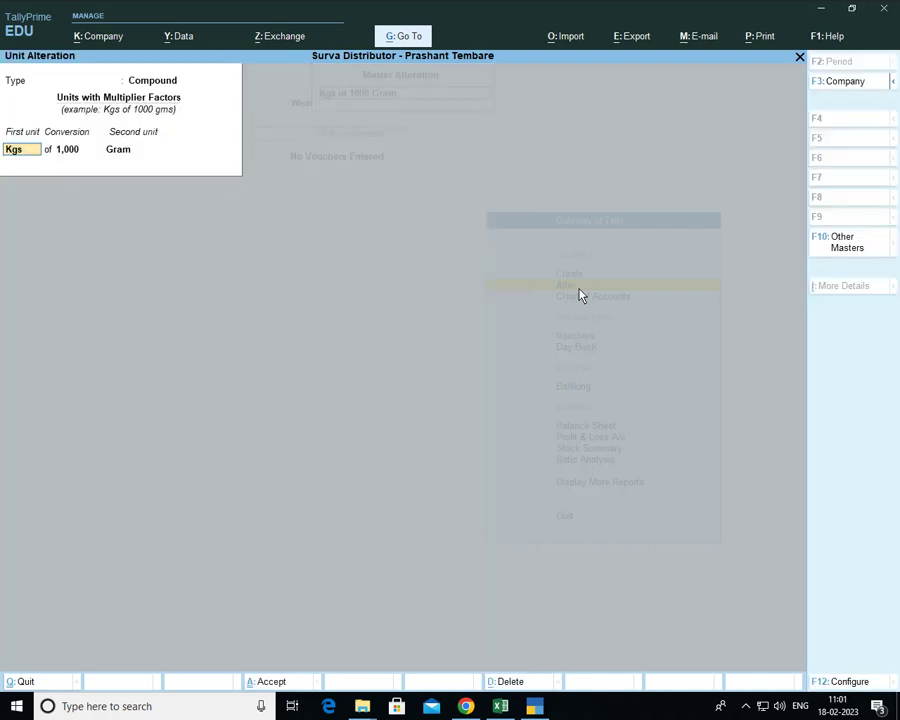
key(alt+d)
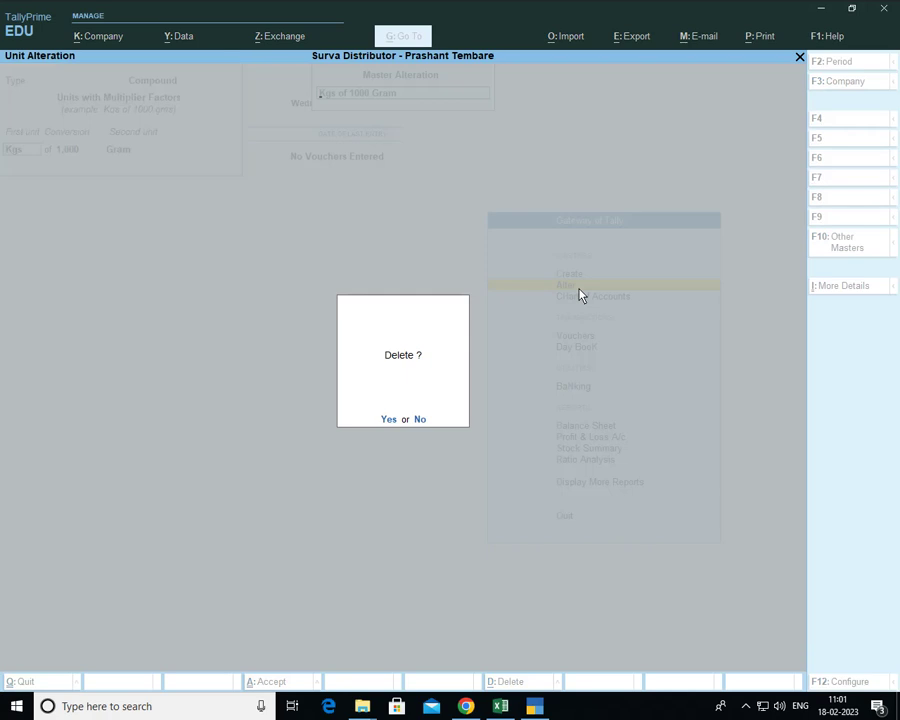
key(y)
Open the simple unit Gram for alteration and delete it.
key(Down)
key(Down)
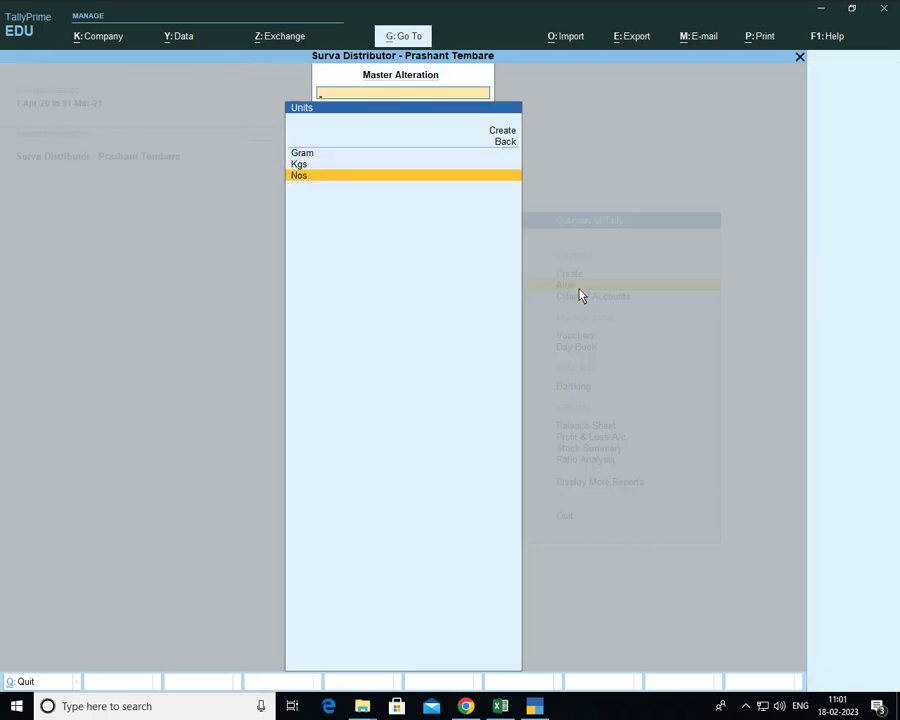
key(Up)
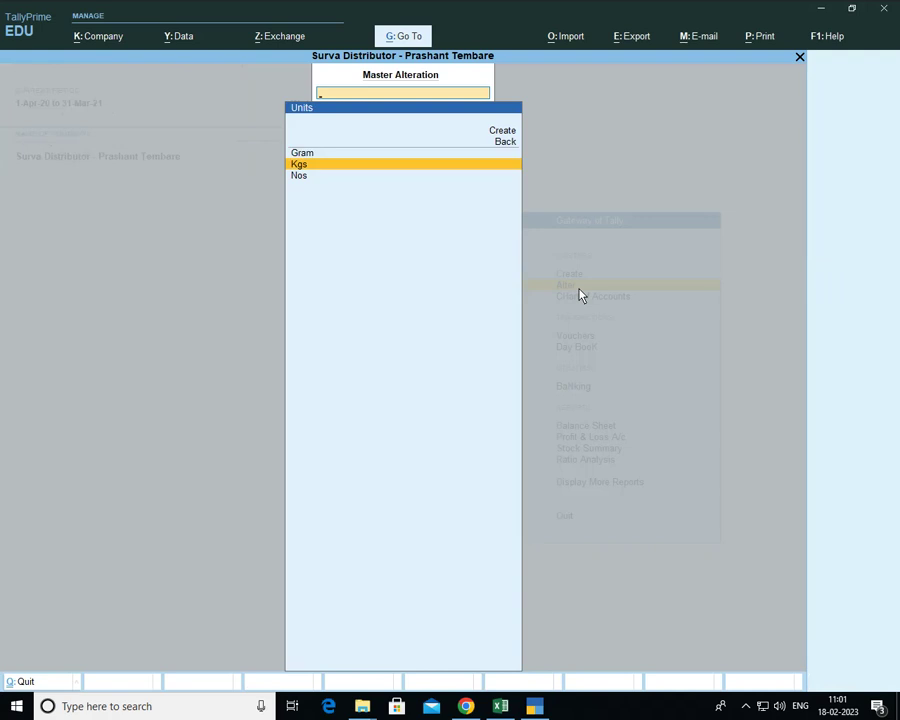
key(Up)
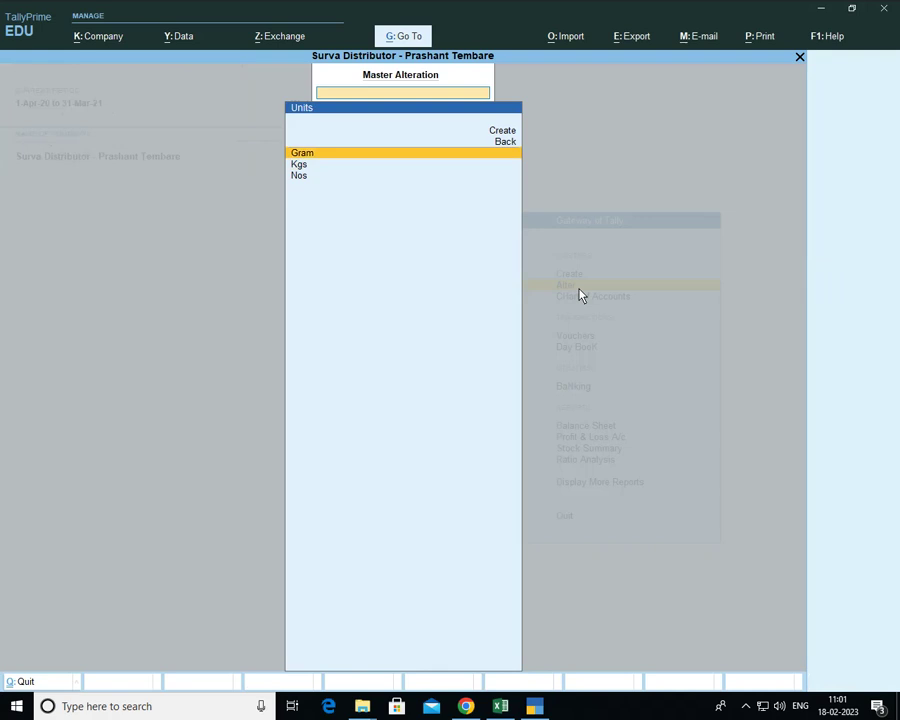
key(Return)
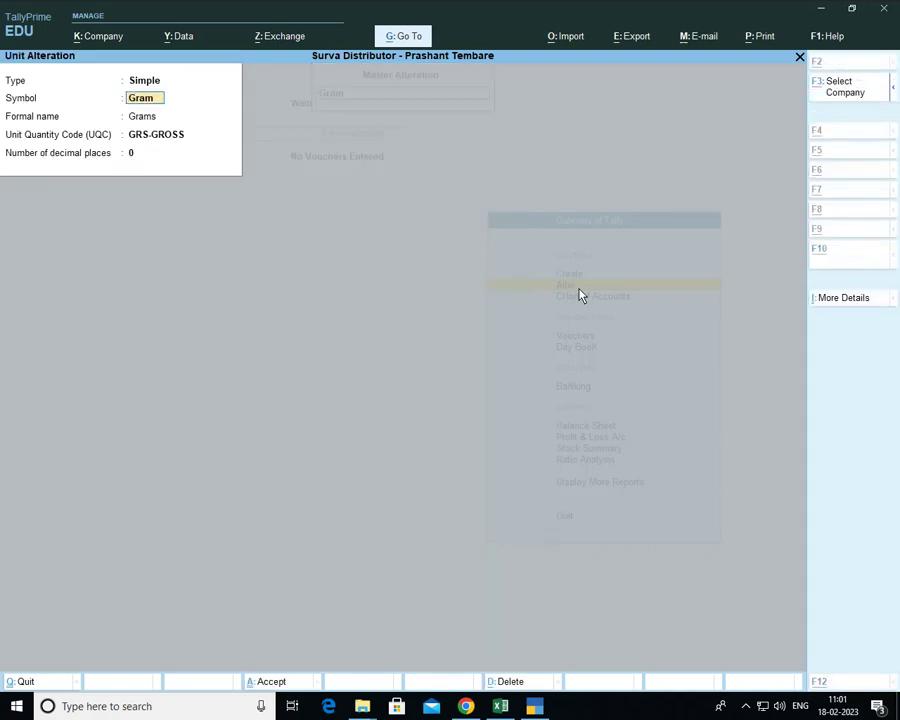
key(alt+d)
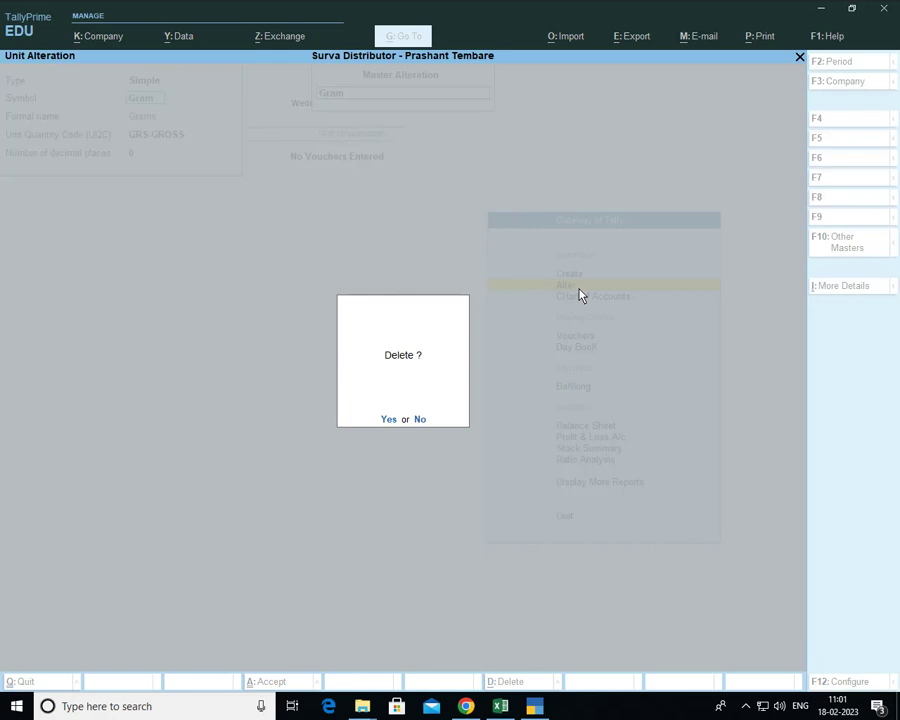
key(y)
Delete the simple unit Kgs from its alteration screen, and return to the Gateway of Tally.
key(Down)
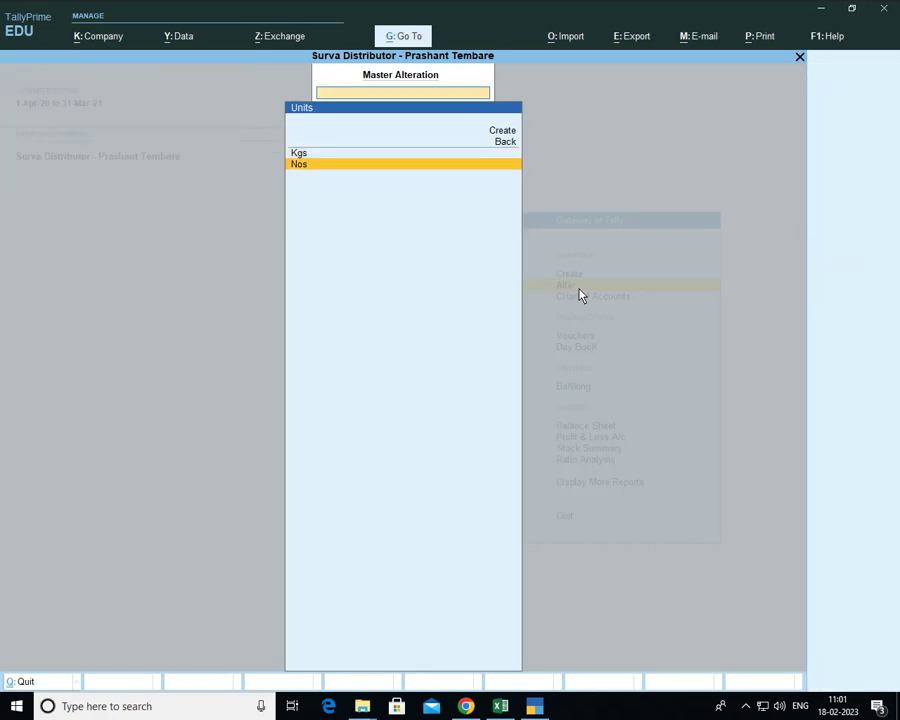
key(Up)
key(Return)
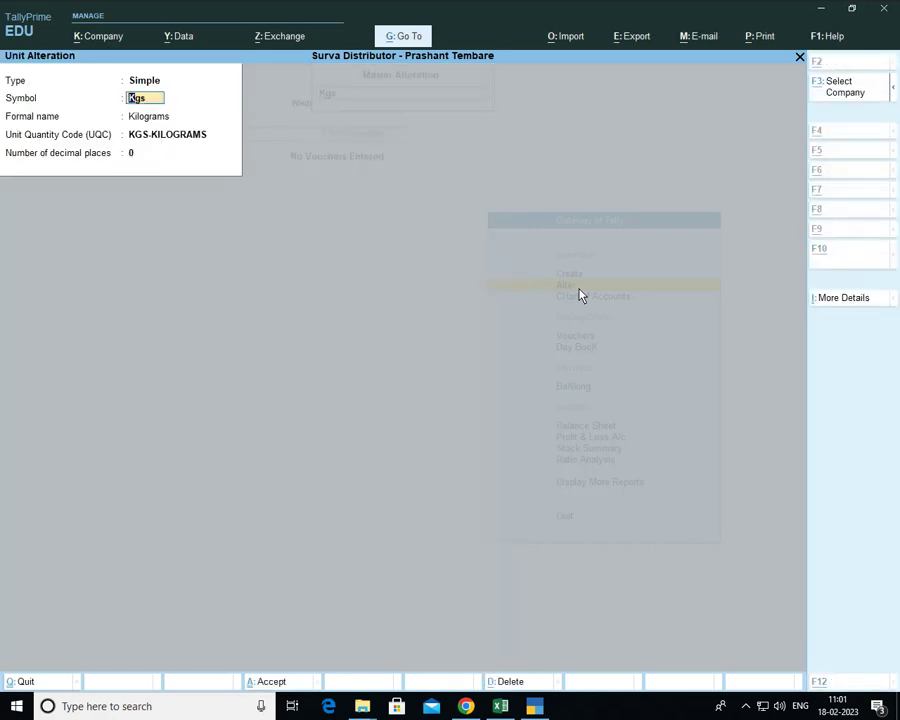
key(alt+d)
key(y)
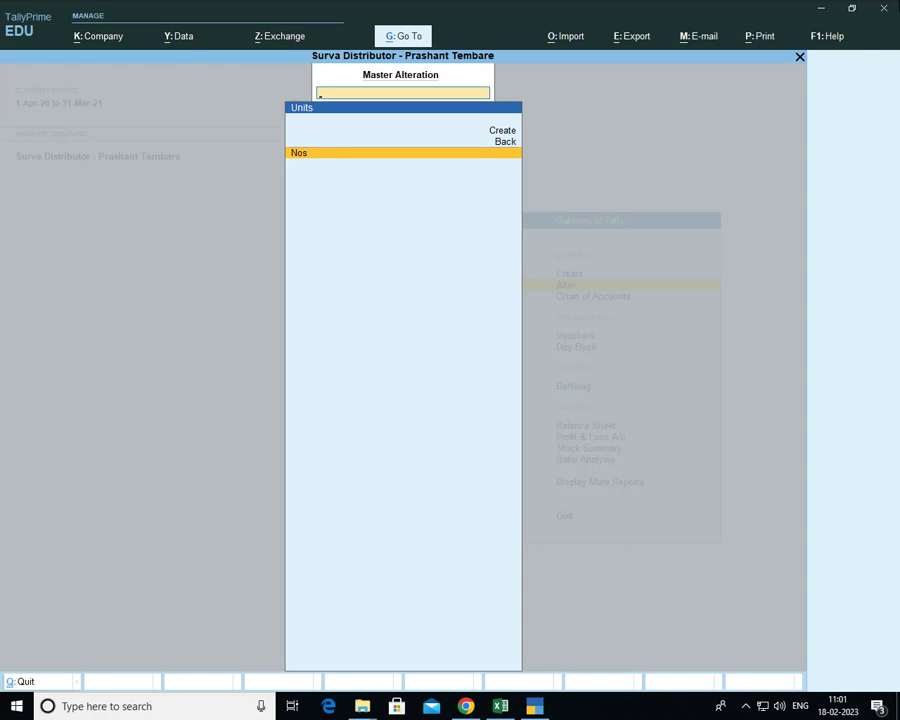
key(Escape)
key(Escape)
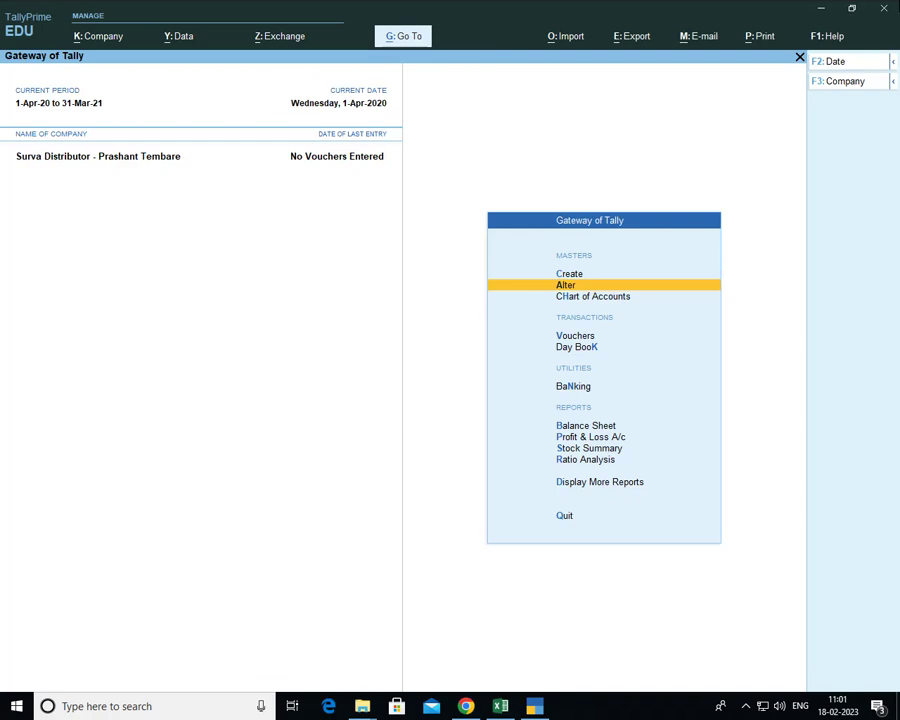
Open the list of stock groups from the Chart of Accounts.
key(Down)
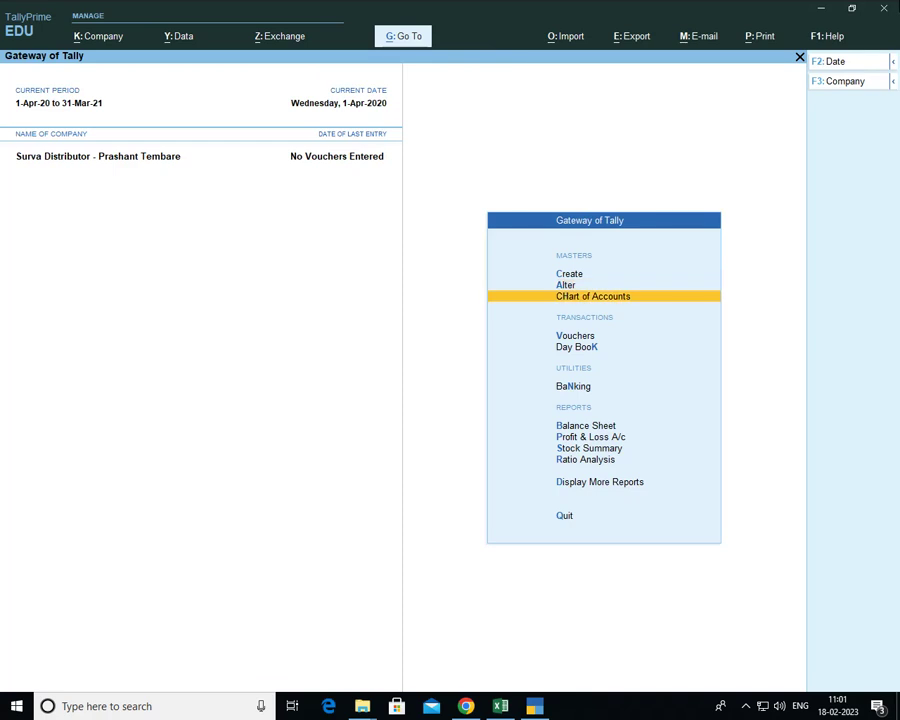
key(Return)
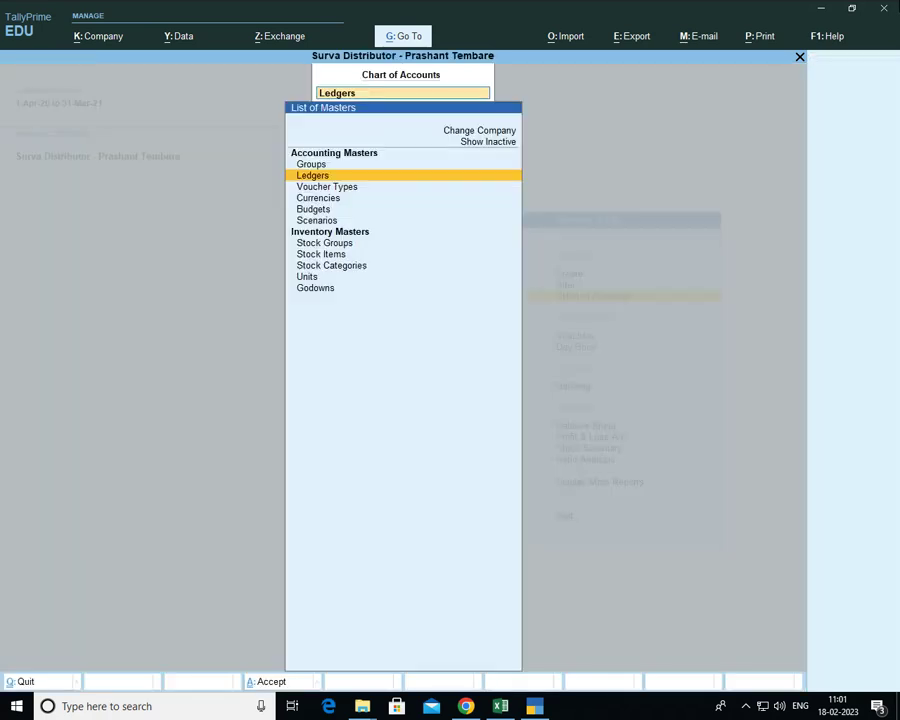
key(Down)
key(Down)
key(Down)
key(Down)
key(Down)
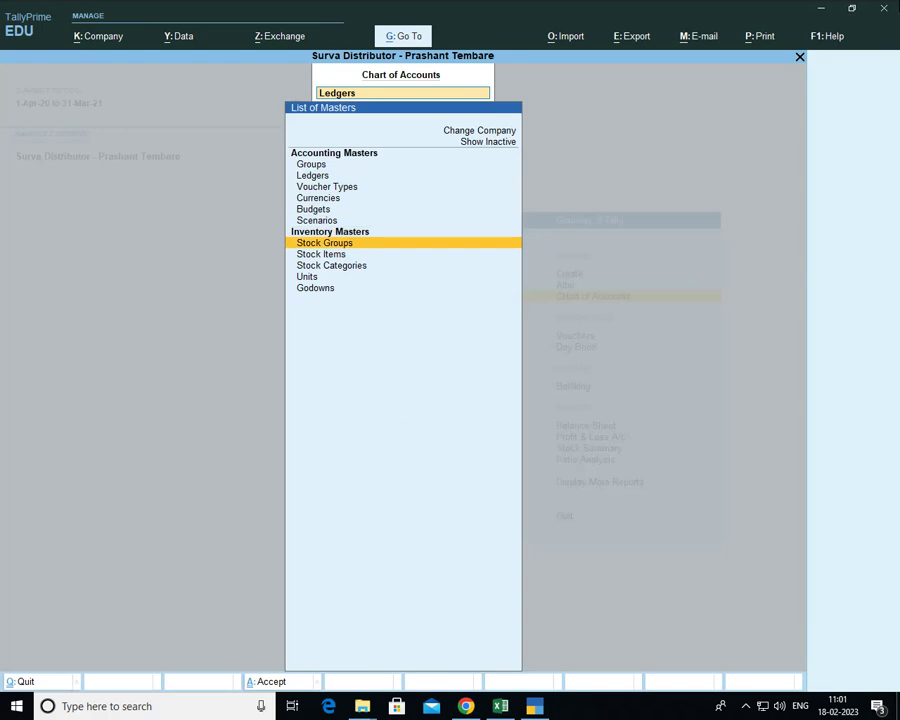
key(Return)
Examine the hierarchy of stock groups and subgroups under Foods, House Hold Product and Soaps.
key(Down)
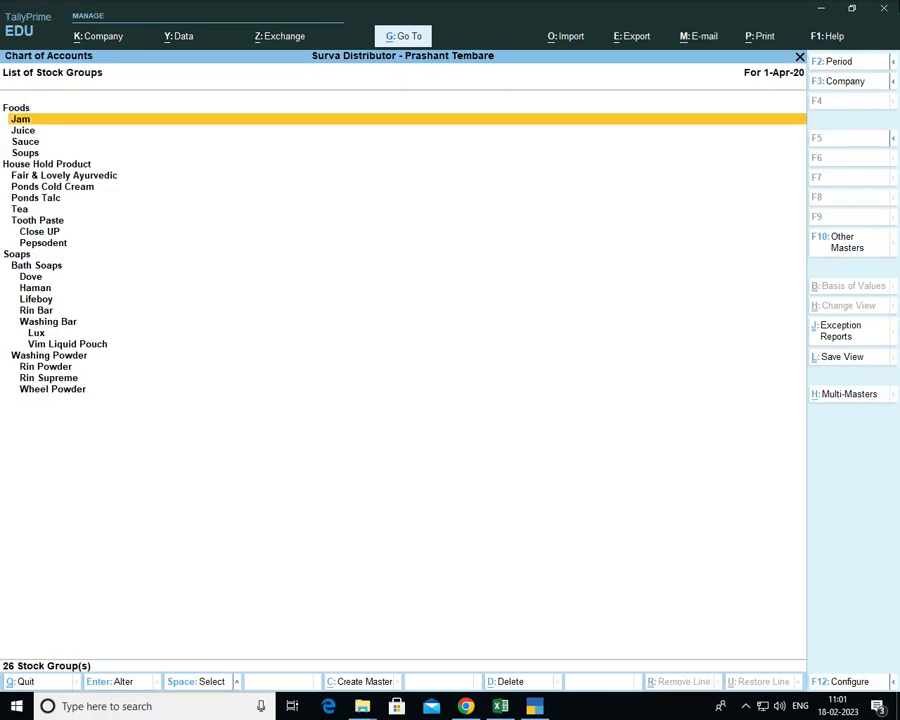
key(Down)
key(Down)
key(Down)
key(Down)
key(Down)
key(Down)
key(Down)
key(Down)
key(Down)
key(Down)
key(Down)
key(Down)
key(Down)
key(Down)
key(Down)
key(Down)
key(Down)
key(Down)
key(Down)
key(Down)
key(Down)
key(Up)
key(Up)
key(Up)
key(Up)
key(Up)
key(Up)
key(Up)
key(Up)
key(Up)
key(Up)
key(Up)
key(Up)
key(Up)
key(Up)
key(Up)
key(Up)
key(Up)
key(Up)
key(Up)
key(Up)
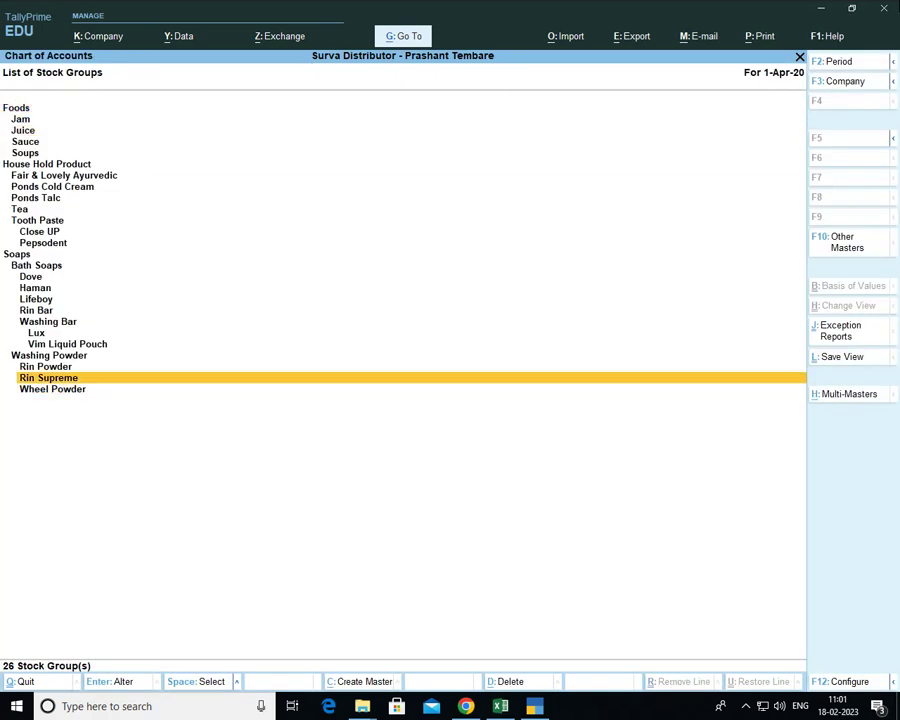
Review the full list of stock groups once more, from Foods down to Washing Powder and back up.
key(Down)
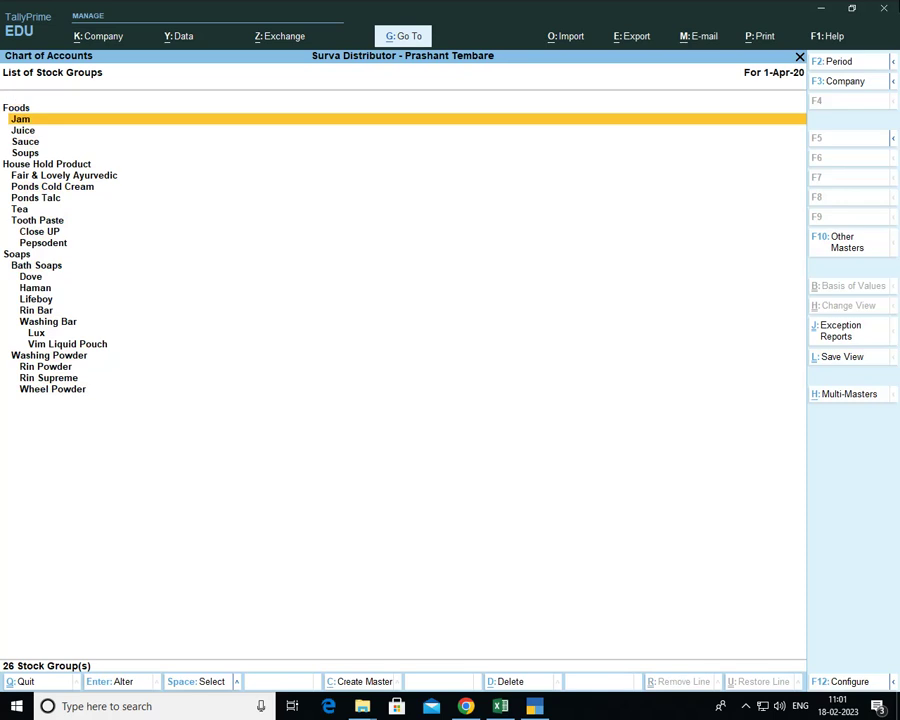
key(Down)
key(Down)
key(Down)
key(Down)
key(Down)
key(Down)
key(Down)
key(Down)
key(Down)
key(Down)
key(Down)
key(Down)
key(Down)
key(Down)
key(Down)
key(Down)
key(Down)
key(Down)
key(Down)
key(Down)
key(Up)
key(Up)
key(Up)
key(Up)
key(Up)
key(Up)
key(Up)
key(Up)
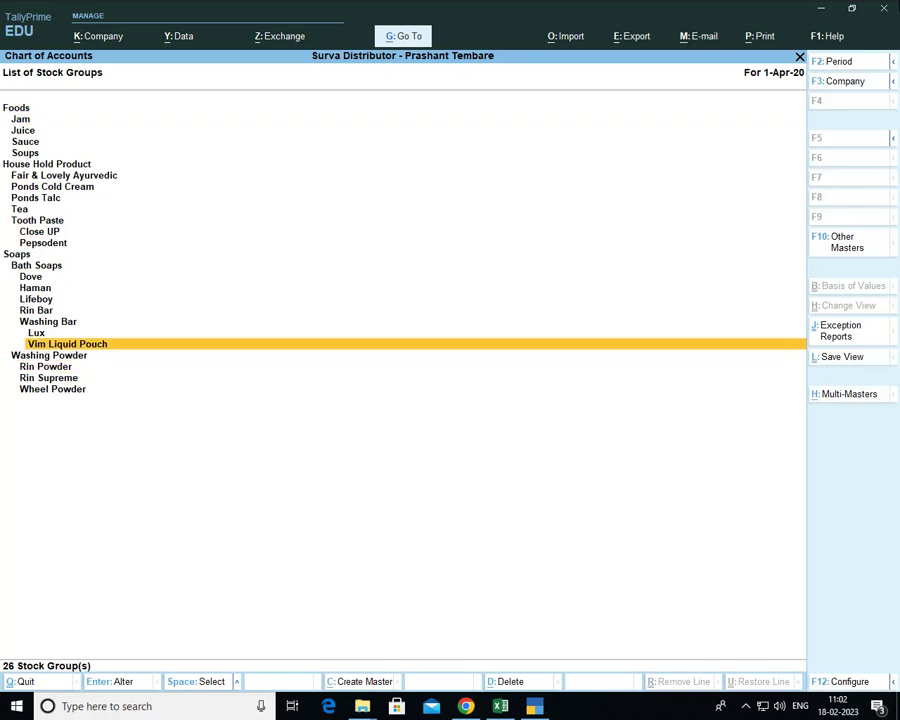
key(Up)
key(Up)
key(Up)
key(Up)
key(Up)
key(Up)
key(Up)
key(Up)
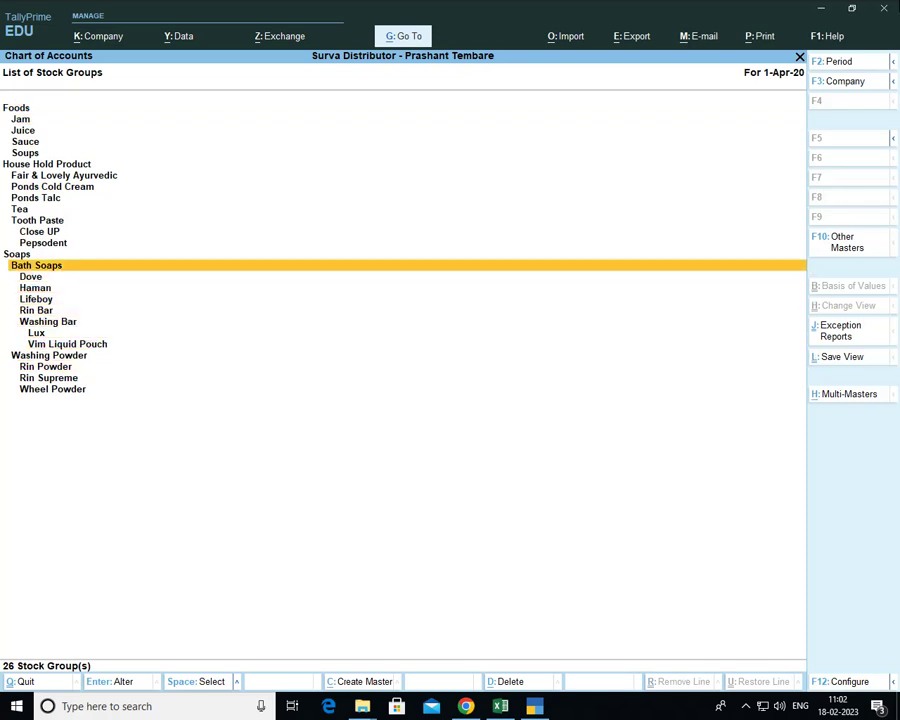
key(Up)
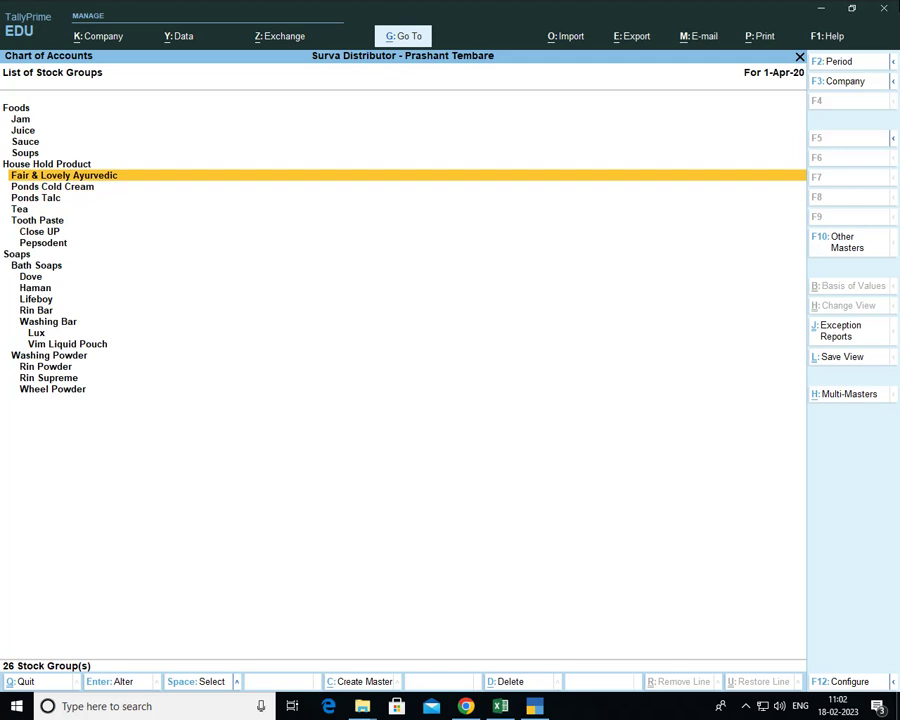
Start creating multiple stock groups at once from the stock group list, with All Items as the parent group.
click(843, 396)
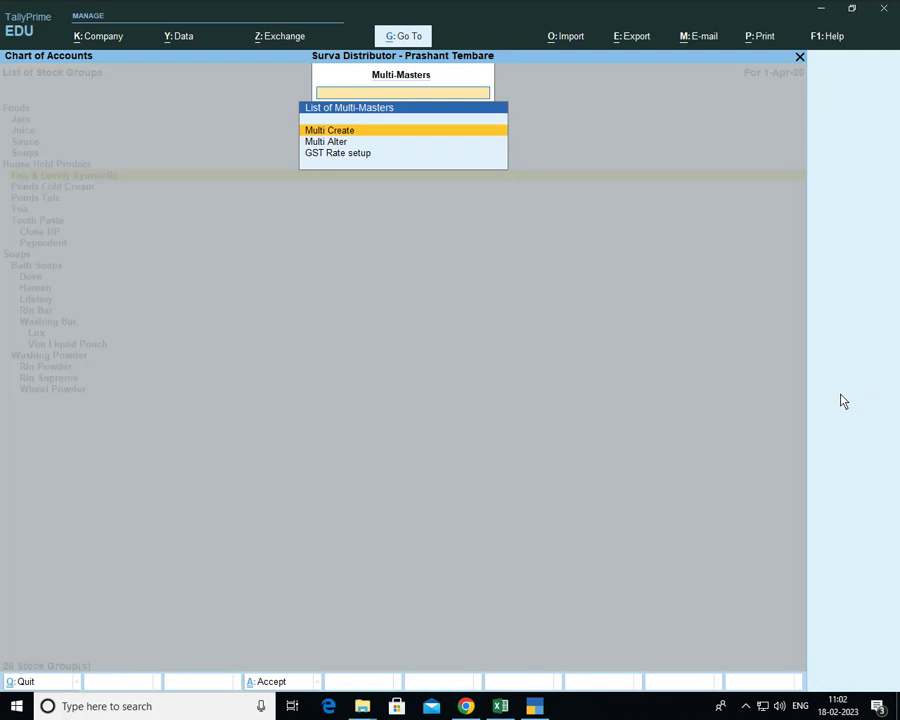
key(Down)
key(Down)
key(Up)
key(Up)
key(Down)
key(Down)
key(Up)
key(Up)
key(Return)
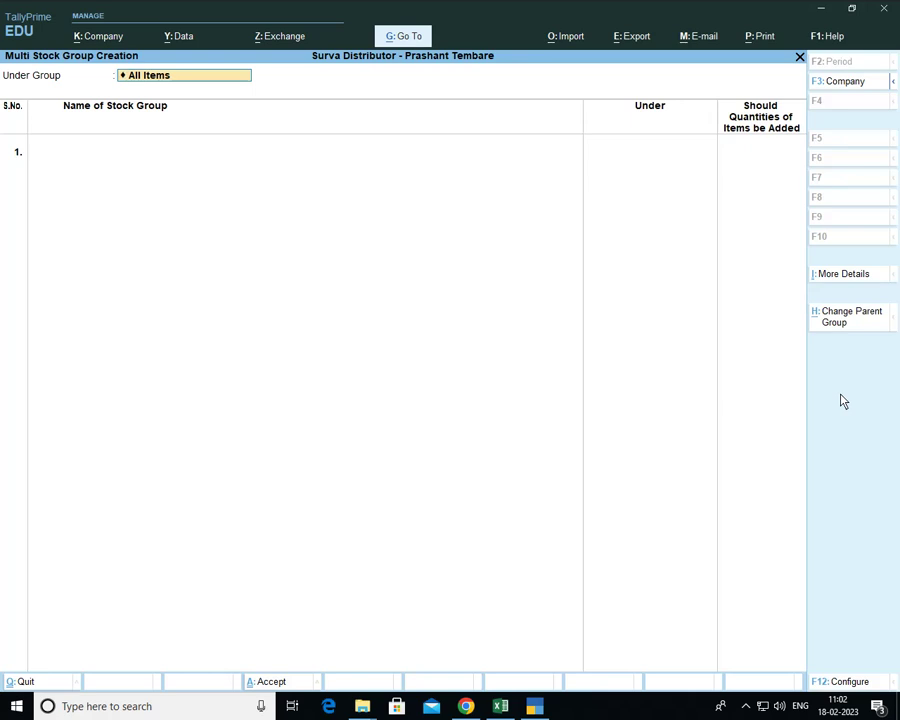
key(Return)
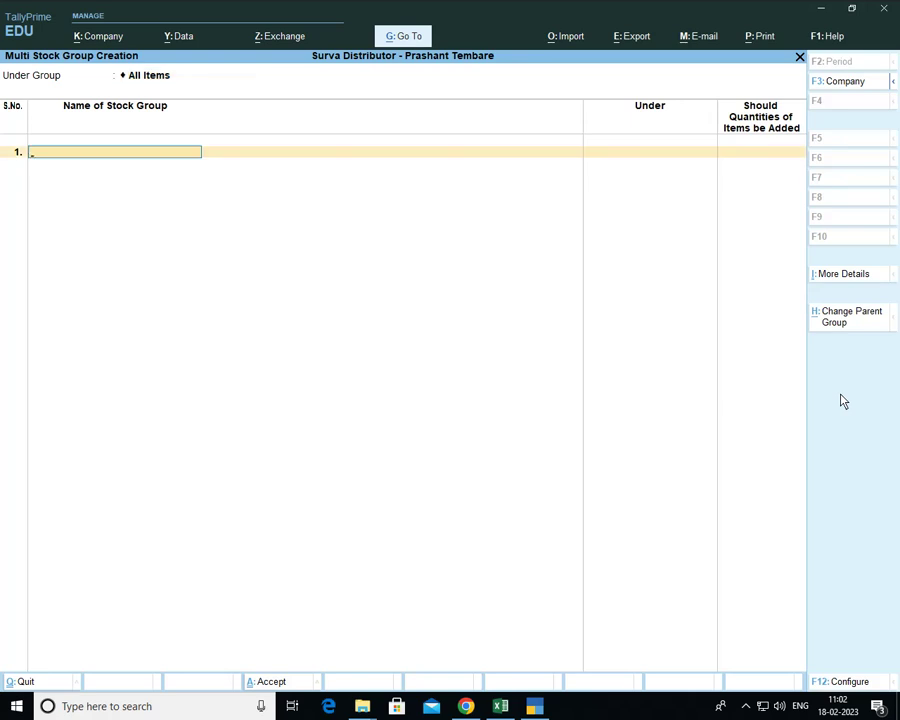
Add the stock groups Food Product and Medical Product, both under Primary with quantities of items not added.
text(Food Product)
key(Return)
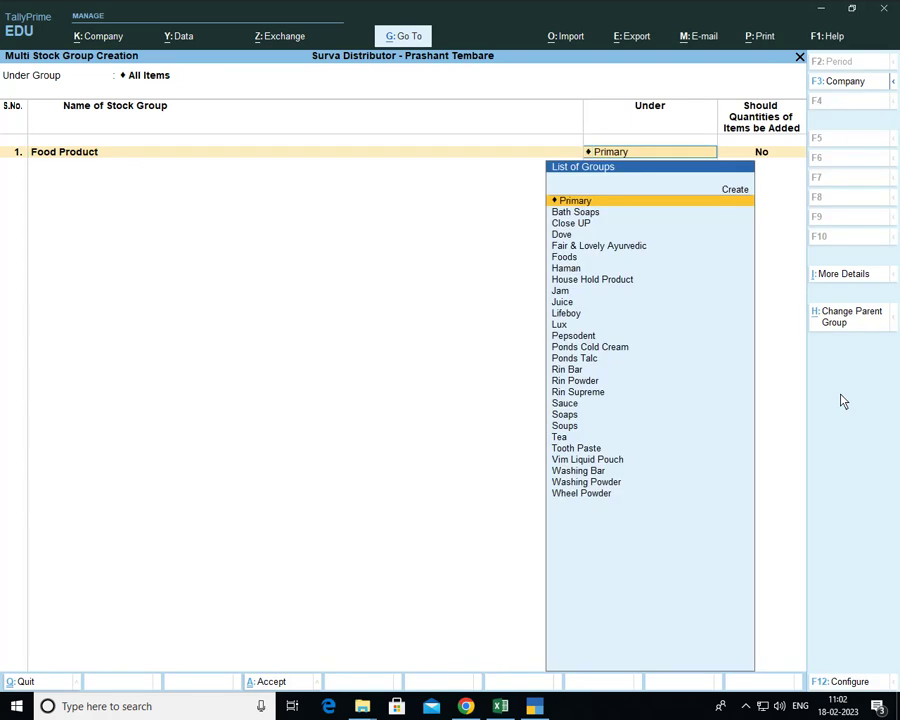
key(Return)
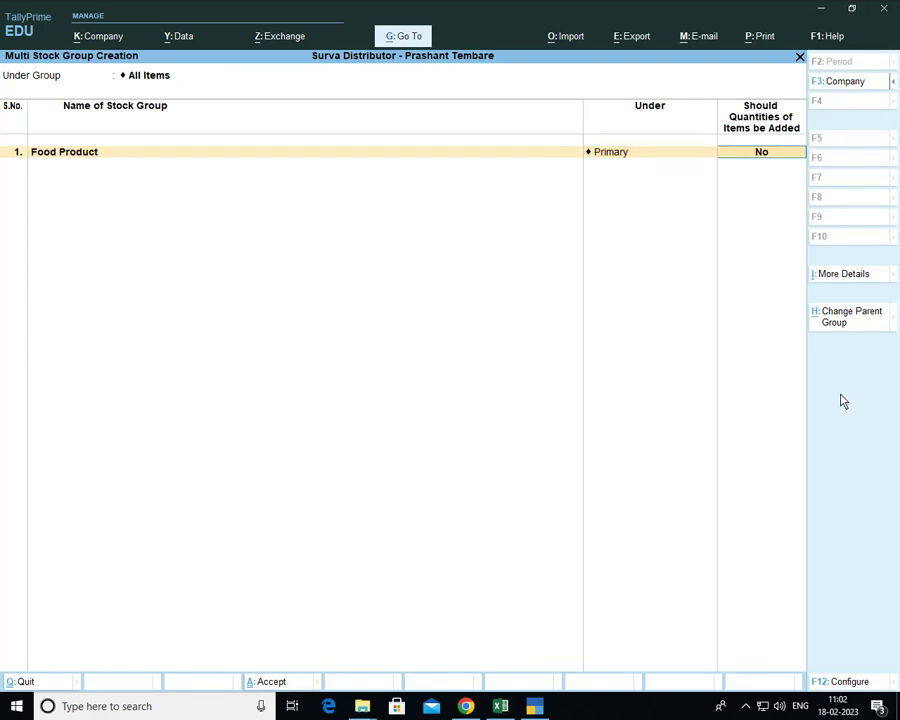
key(Return)
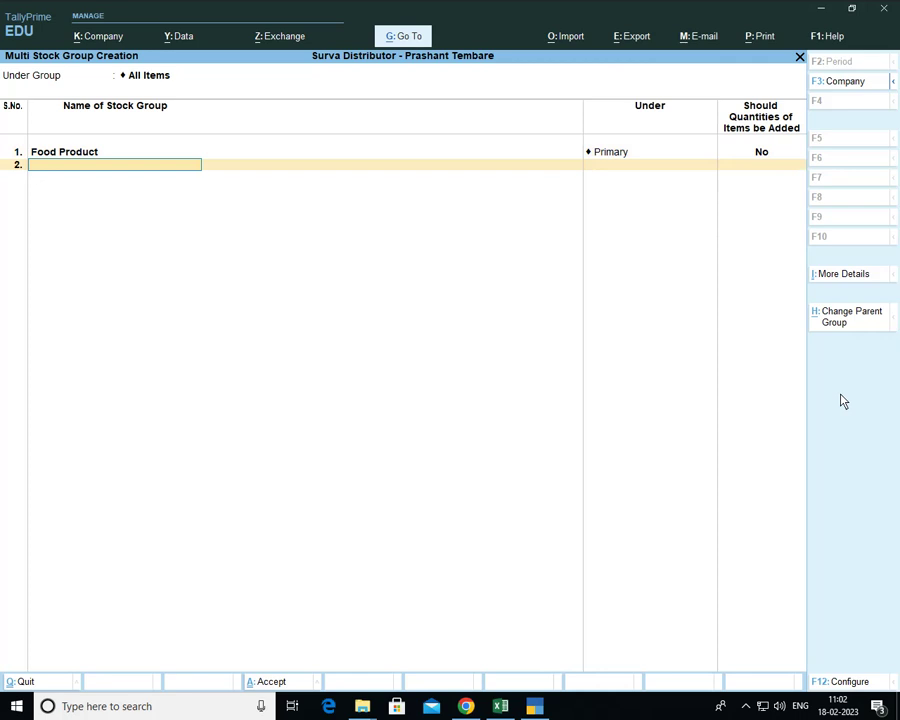
text(Medical Product)
key(Return)
key(Return)
key(Return)
Add the stock group Stationary Product under Primary without adding item quantities, and save all the new groups.
text(S)
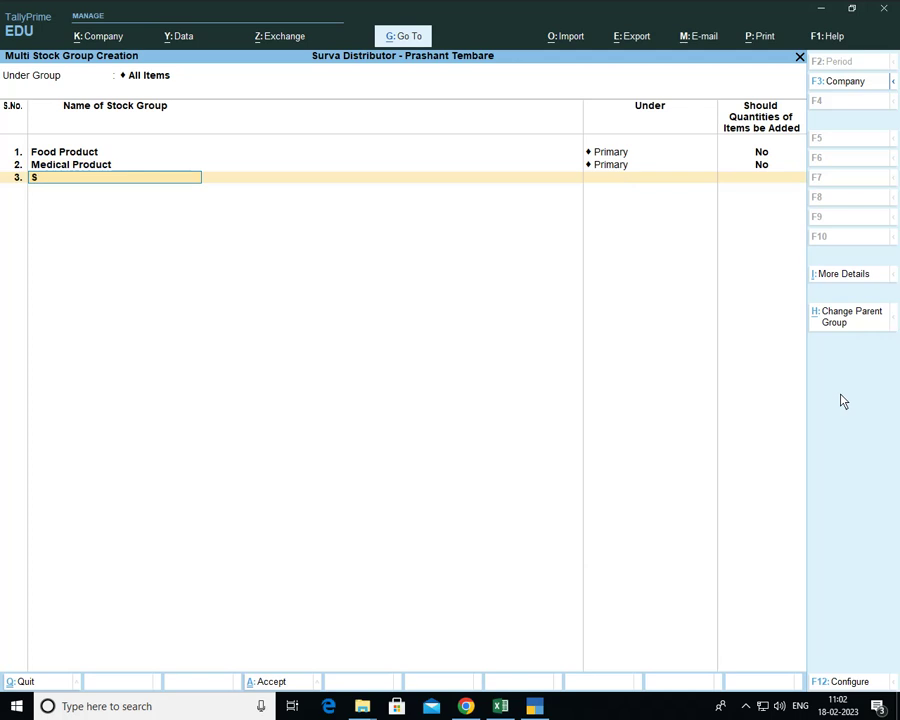
text(tationary Product)
key(Return)
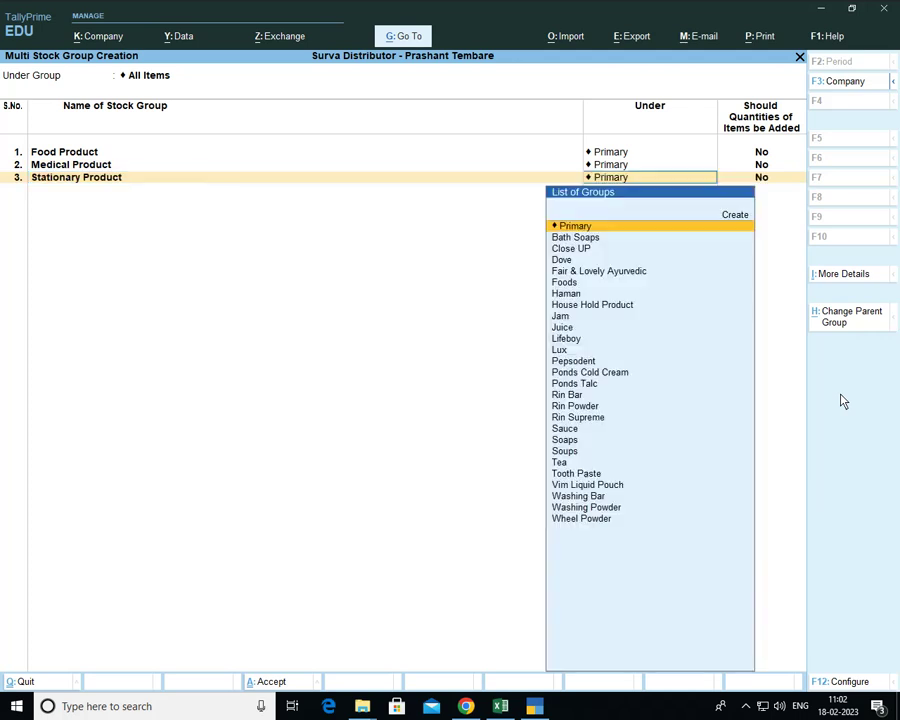
key(Return)
key(Return)
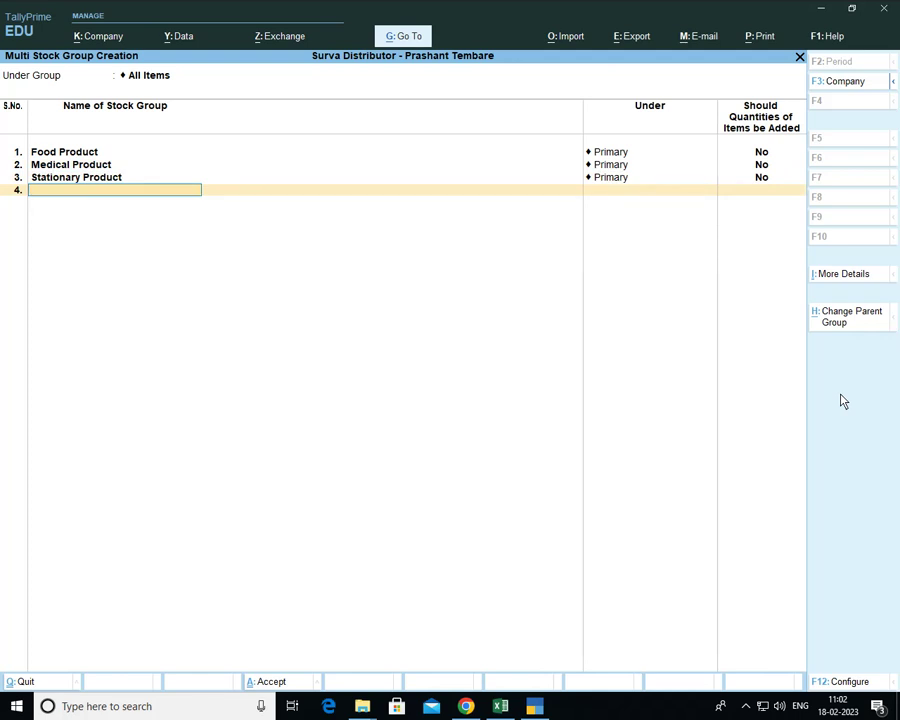
key(Return)
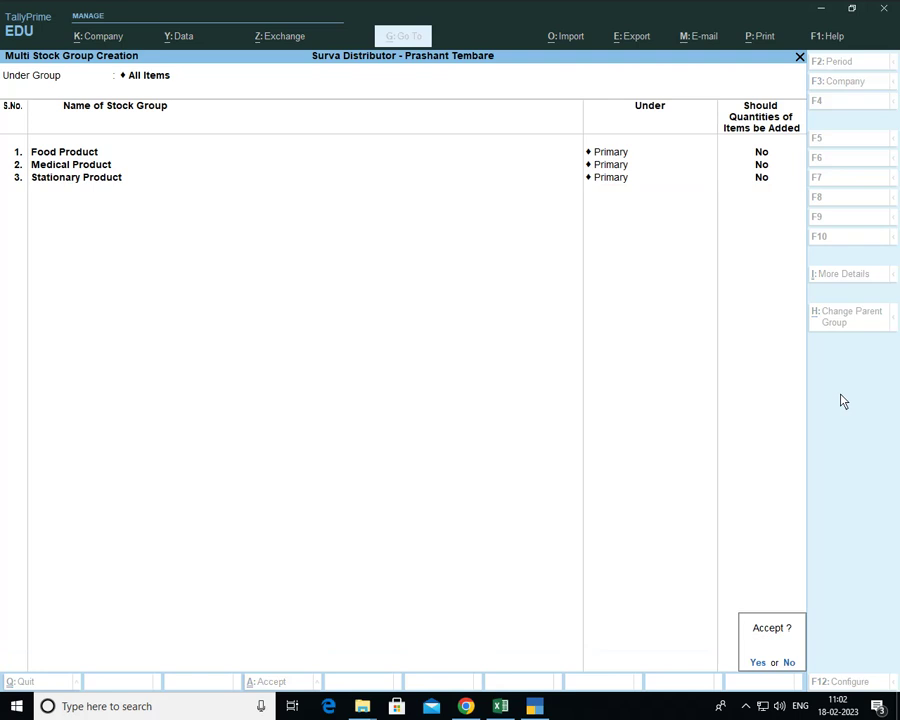
key(Return)
Examine the updated stock group list for the Food Product, Medical Product and Stationary Product groups.
key(Down)
key(Down)
key(Down)
key(Down)
key(Down)
key(Down)
key(Down)
key(Down)
key(Down)
key(Down)
key(Down)
key(Down)
key(Down)
key(Down)
key(Down)
key(Down)
key(Down)
key(Down)
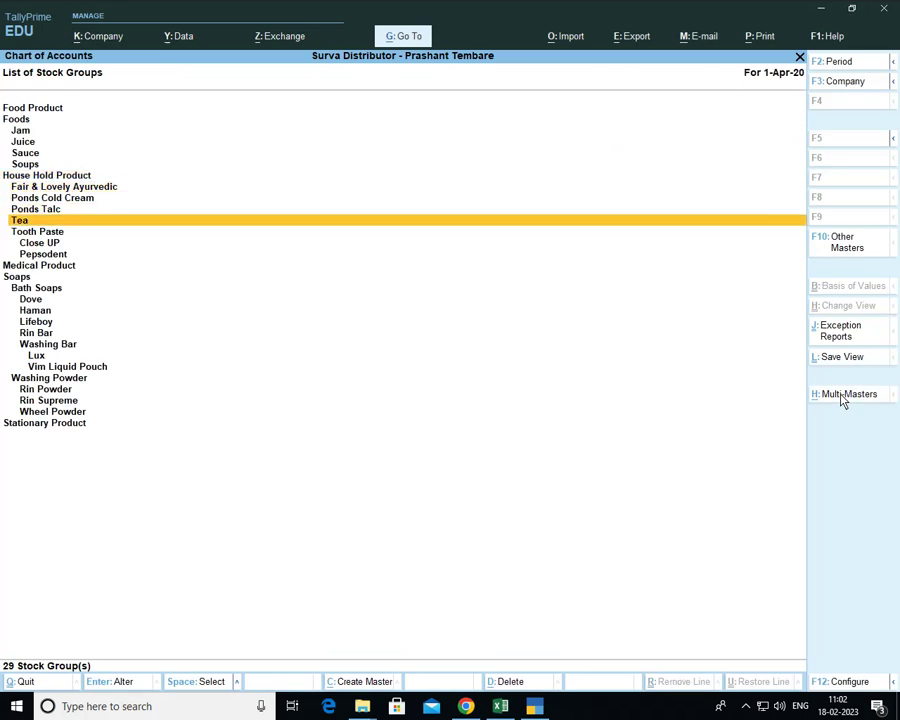
key(Down)
key(Down)
key(Down)
key(Down)
key(Up)
key(Up)
key(Up)
key(Up)
key(Up)
key(Up)
key(Up)
key(Up)
key(Up)
key(Up)
key(Up)
key(Up)
key(Up)
key(Up)
key(Up)
key(Up)
key(Up)
key(Up)
key(Up)
key(Up)
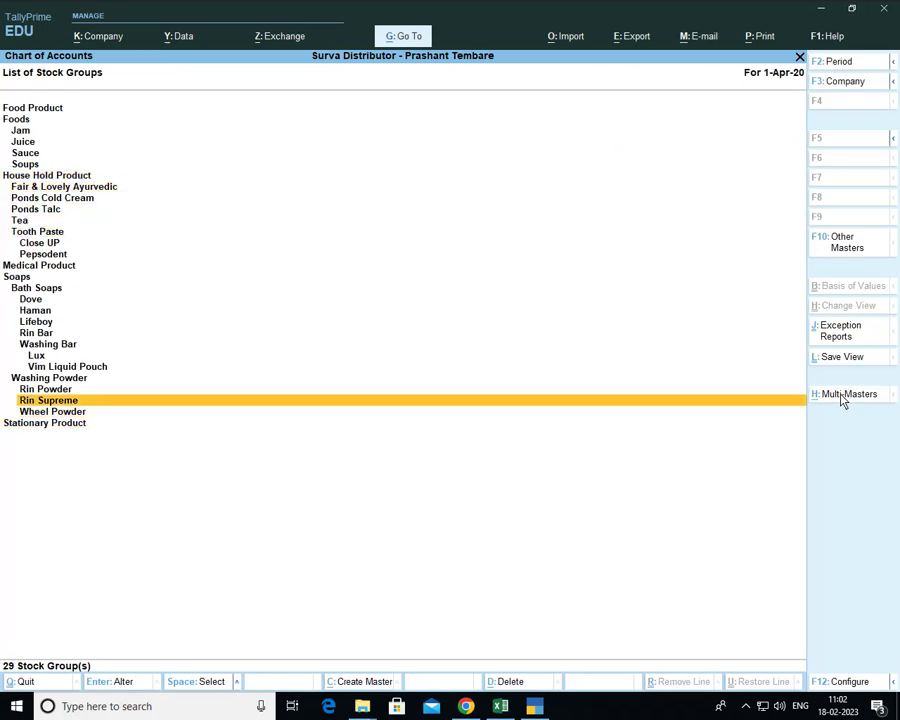
key(Up)
key(Up)
key(Up)
key(Up)
key(Up)
key(Up)
key(Up)
key(Up)
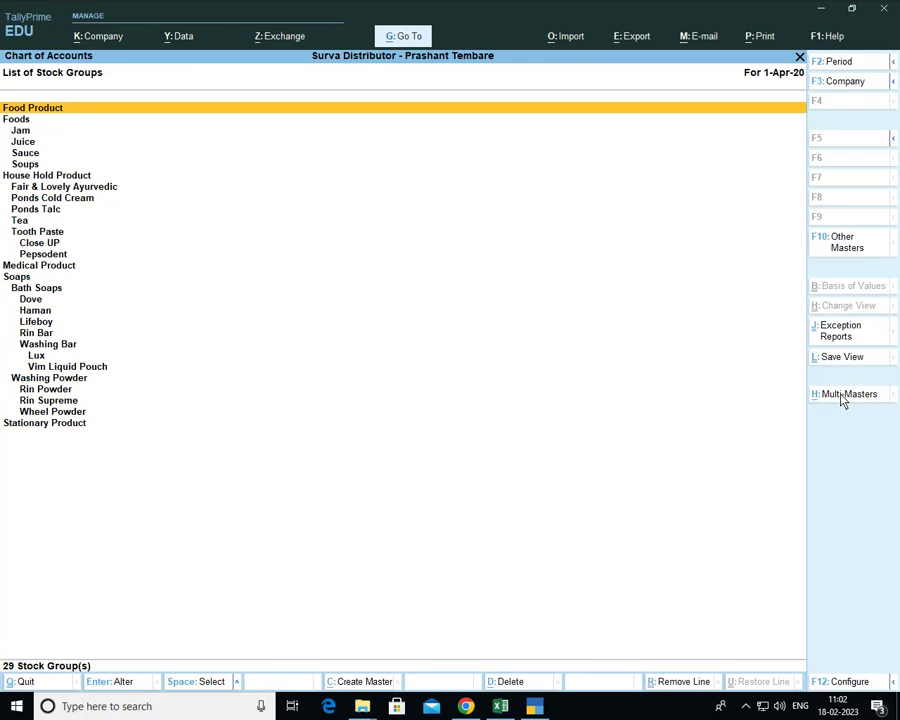
Close the stock group list and return to the Gateway of Tally.
key(Escape)
key(Escape)
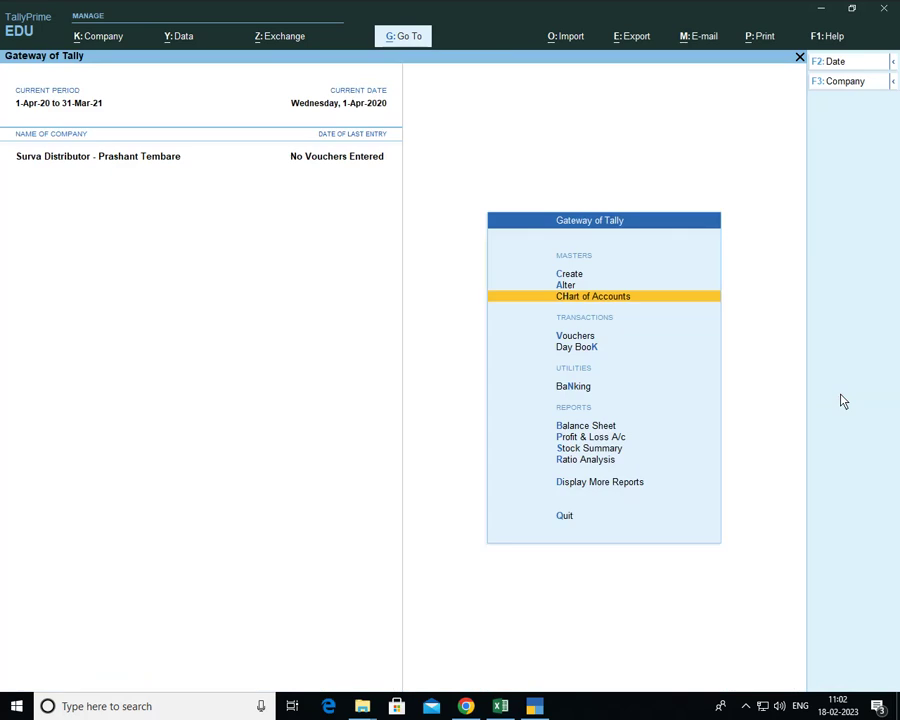
key(Up)
key(Up)
key(Up)
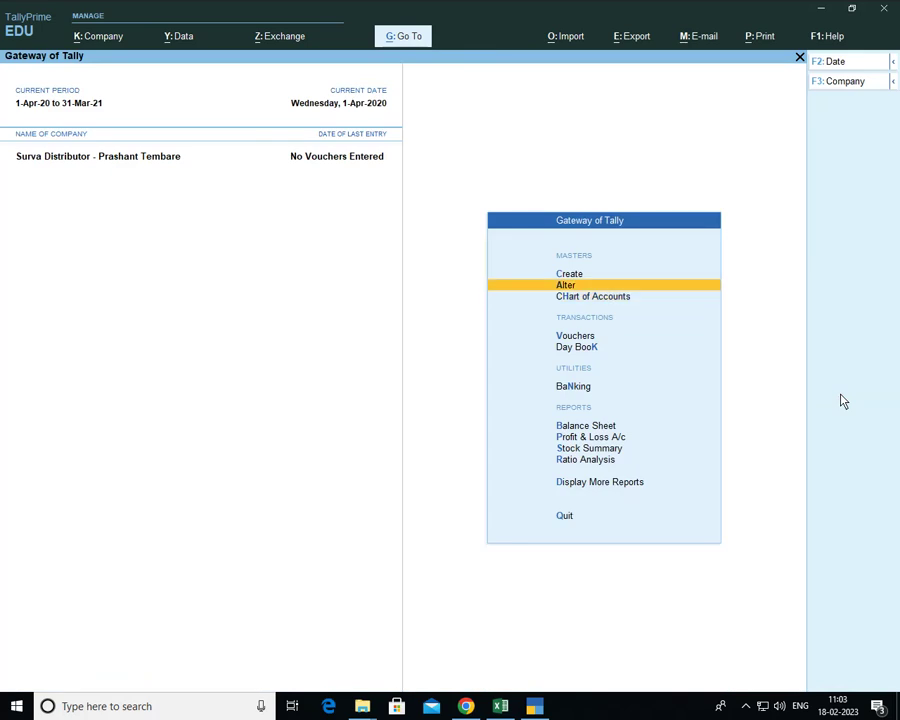
key(Up)
key(Up)
key(Up)
key(Up)
key(Up)
key(Up)
key(Up)
key(Up)
key(Up)
key(Up)
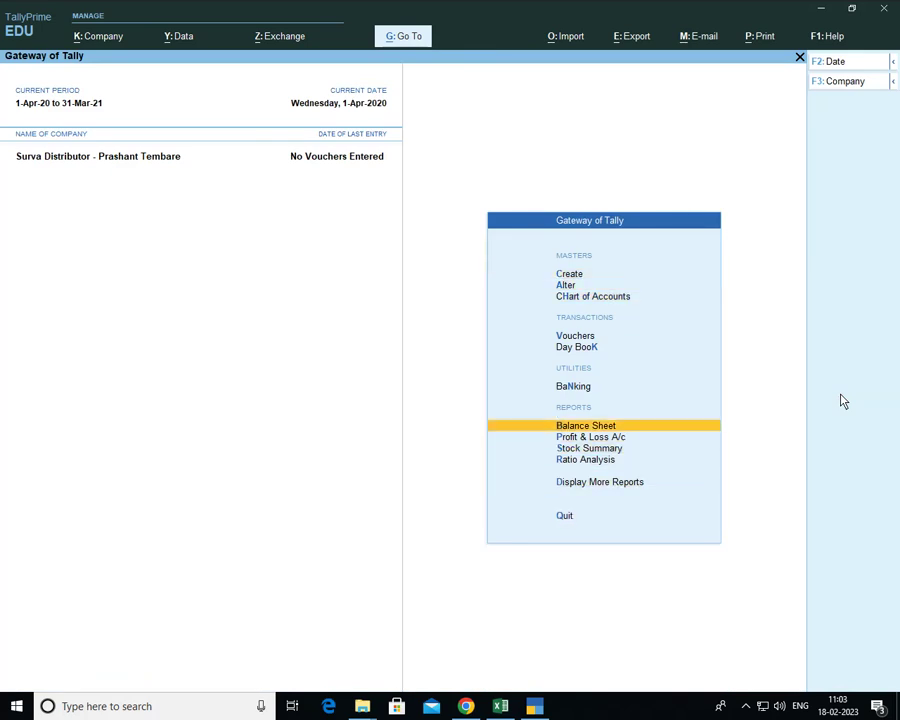
Open the list of units from the Chart of Accounts.
key(Down)
key(Return)
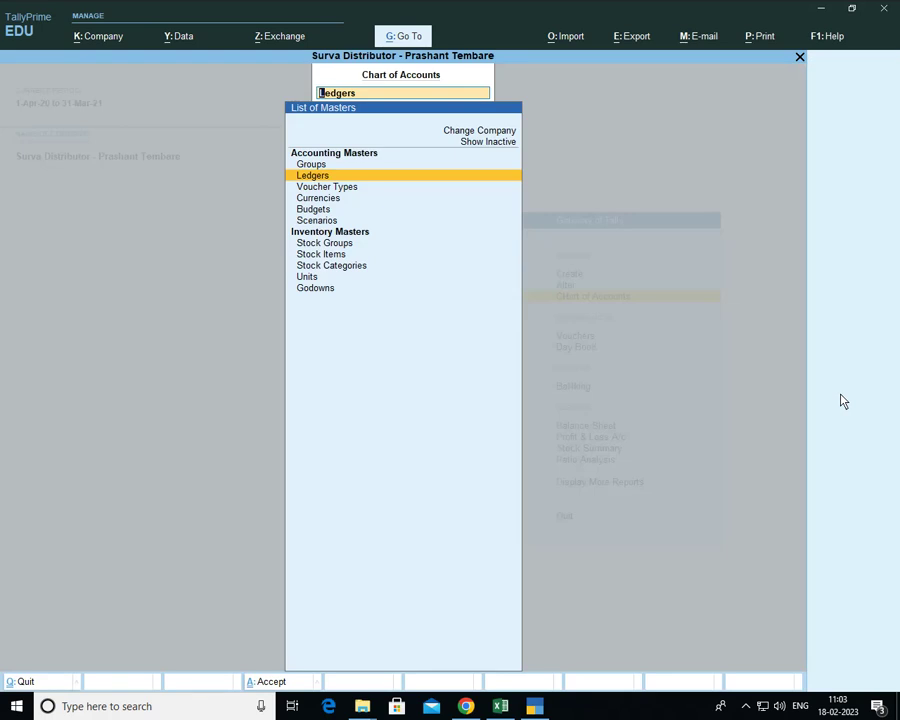
key(Down)
key(Down)
key(Down)
key(Down)
key(Down)
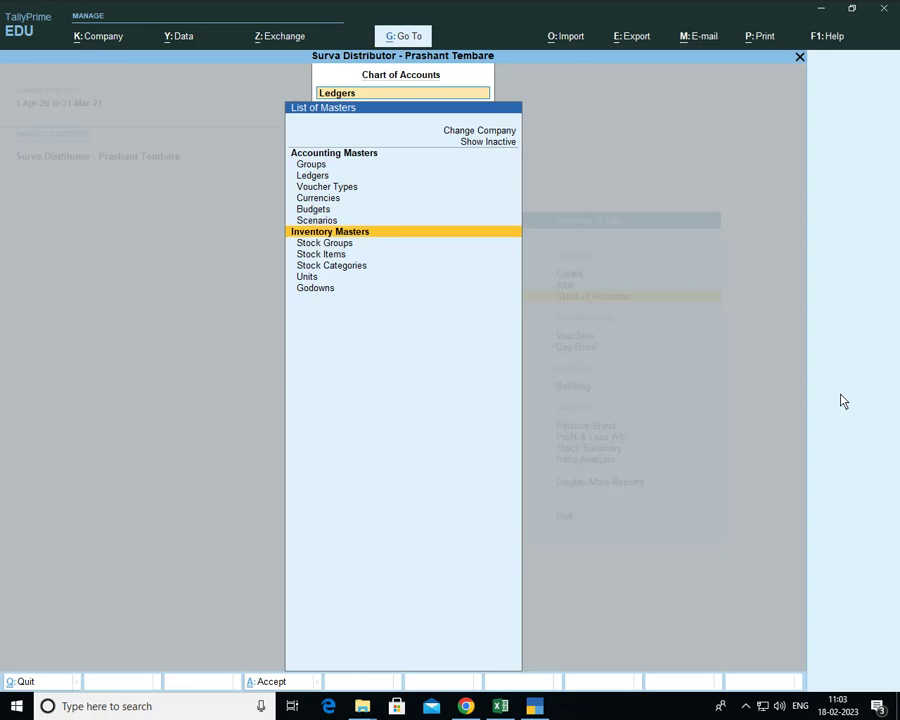
key(Down)
key(Down)
key(Down)
key(Down)
key(Return)
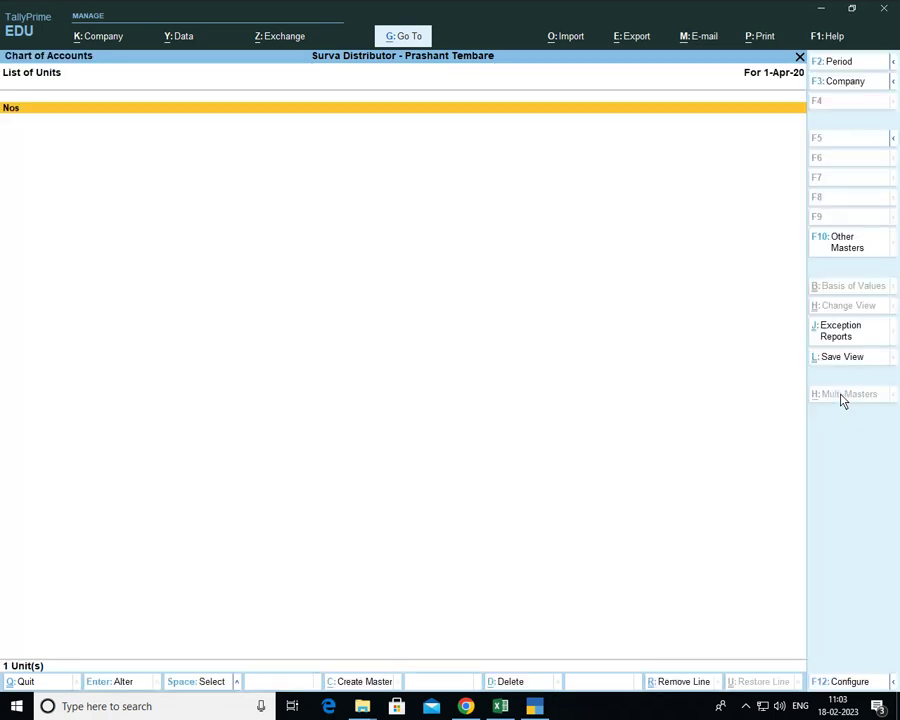
Leave the list of units and open the list of stock groups from the Chart of Accounts.
key(Escape)
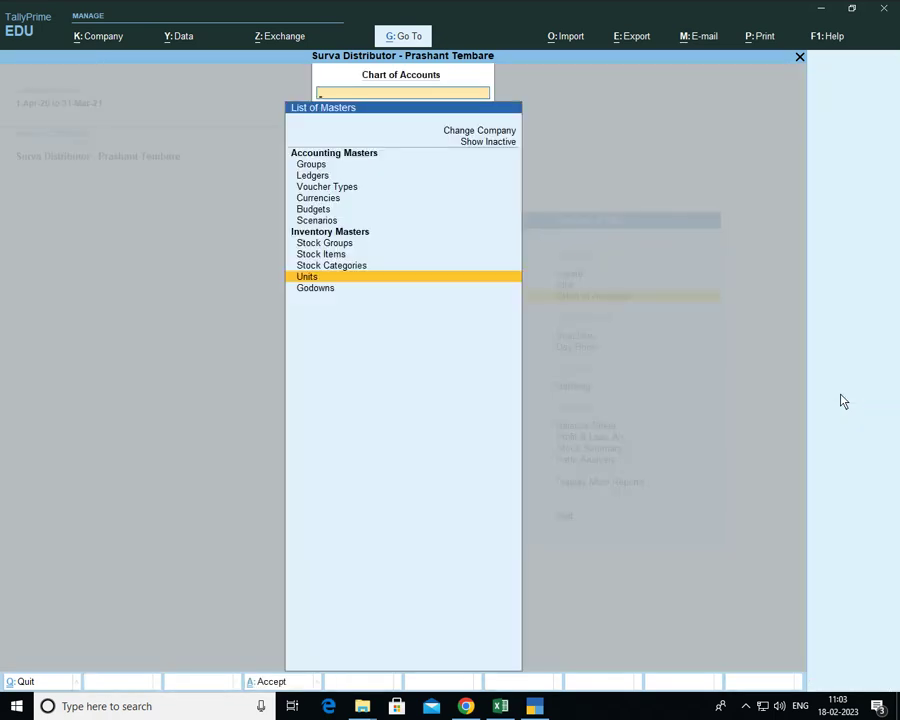
key(Up)
key(Up)
key(Up)
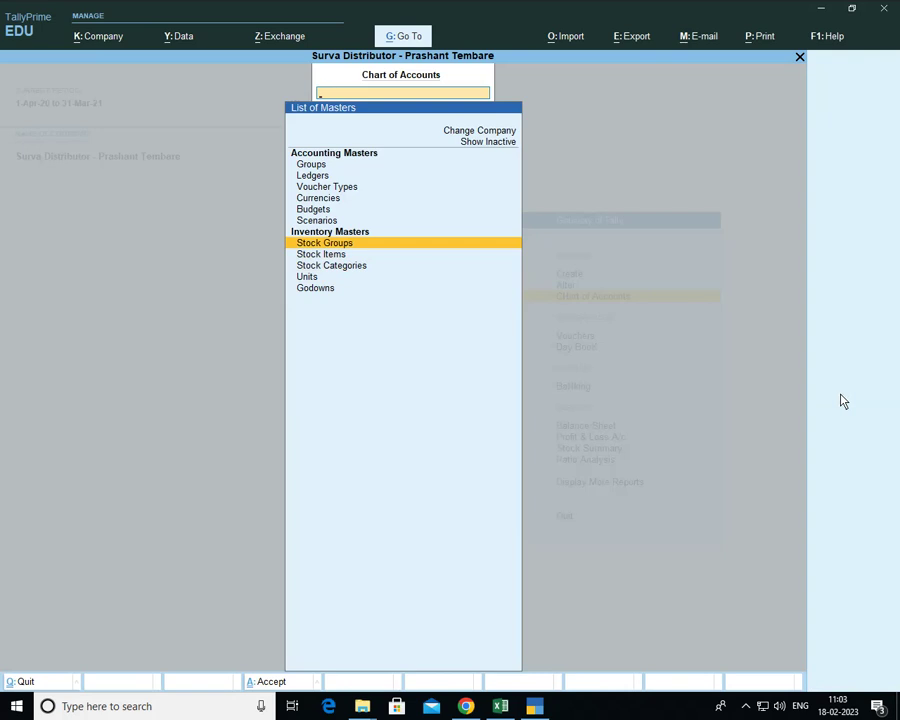
key(Return)
Examine the whole stock group list down to the Stationary Product group.
key(Down)
key(Down)
key(Down)
key(Down)
key(Down)
key(Down)
key(Down)
key(Down)
key(Down)
key(Down)
key(Down)
key(Down)
key(Down)
key(Down)
key(Down)
key(Down)
key(Down)
key(Down)
key(Down)
key(Down)
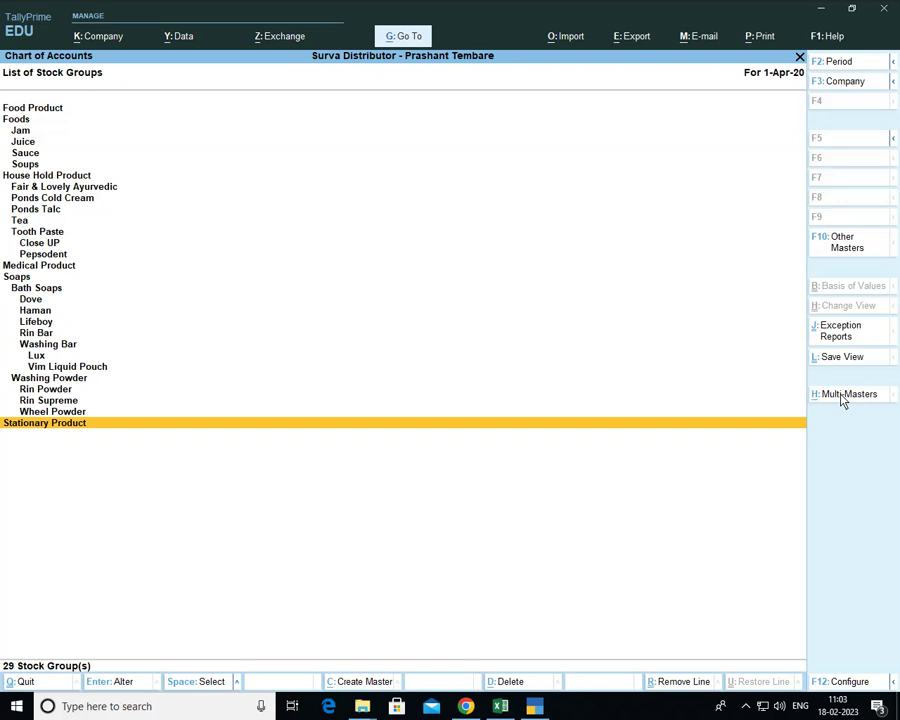
Close the stock group list and view the list of stock items from the Chart of Accounts.
key(Escape)
key(Up)
key(Up)
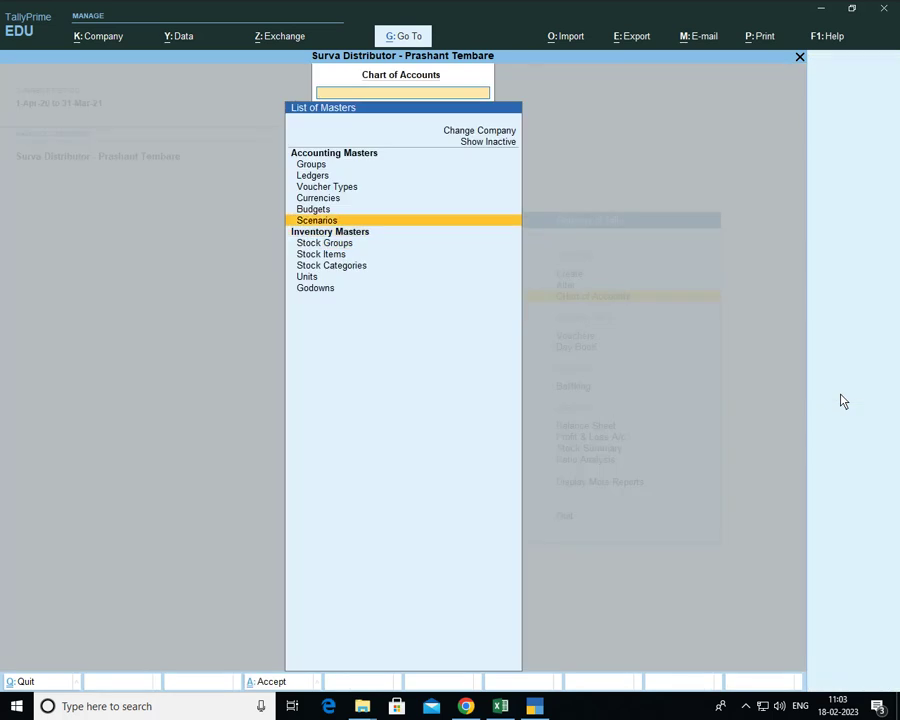
key(Down)
key(Down)
key(Up)
key(Down)
key(Down)
key(Down)
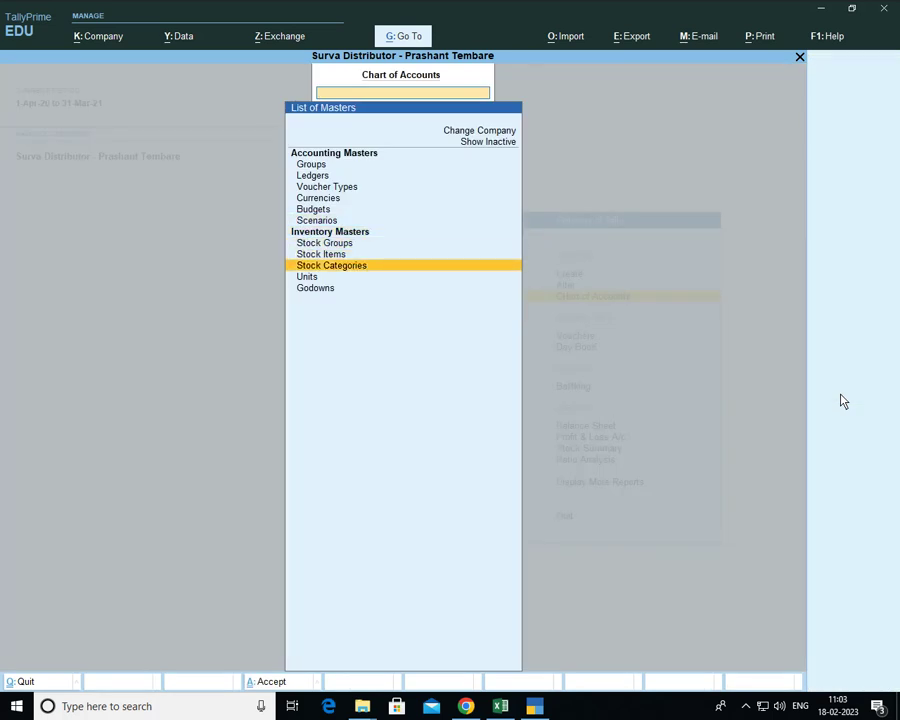
key(Up)
key(Return)
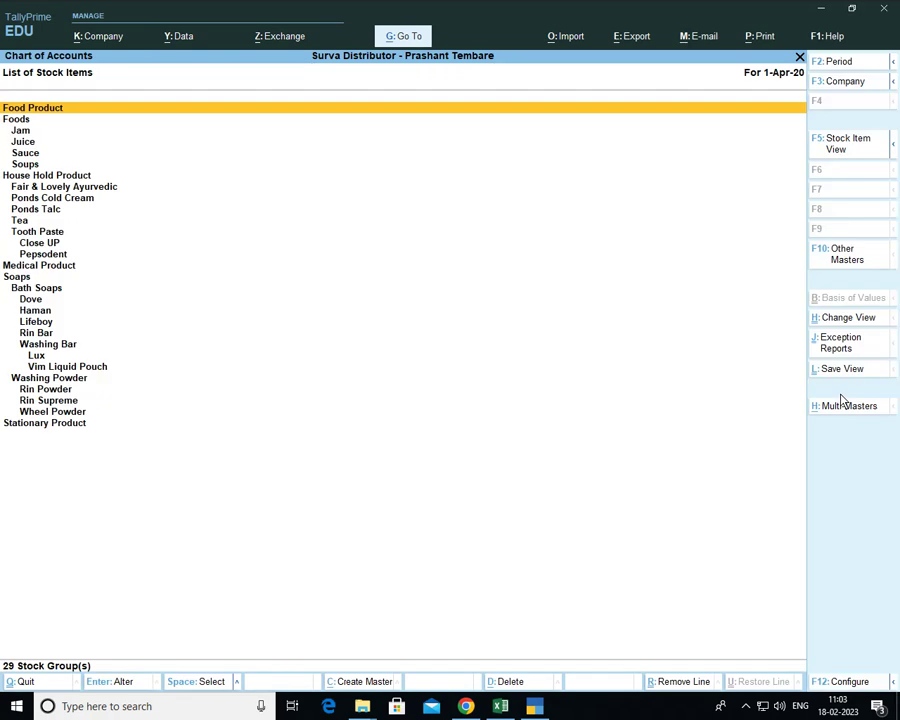
key(Down)
key(Down)
key(Down)
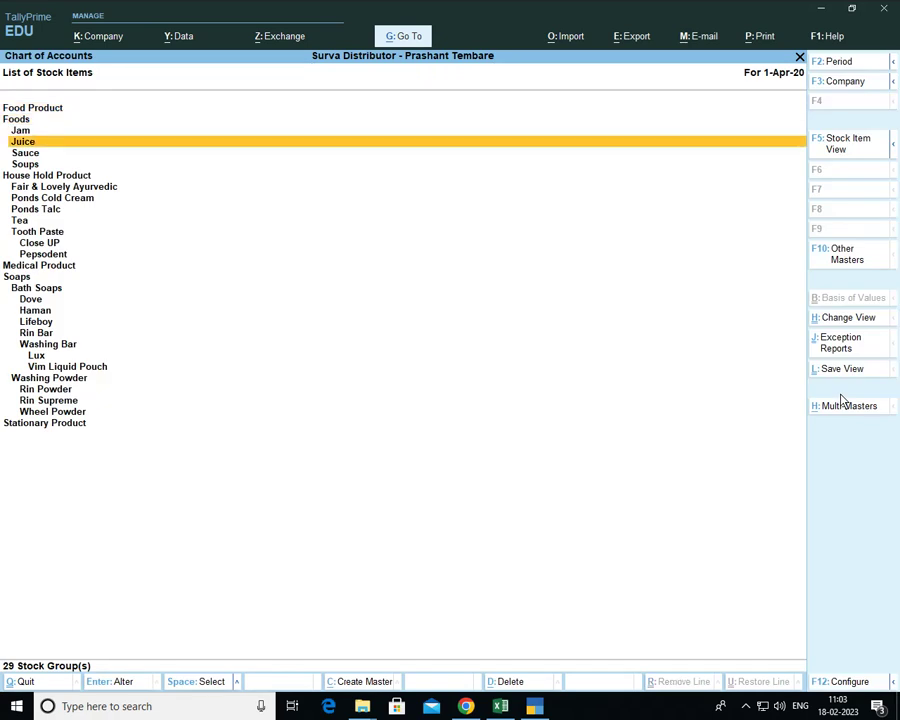
Close the list of stock items and return to the Gateway of Tally.
key(Escape)
key(Escape)
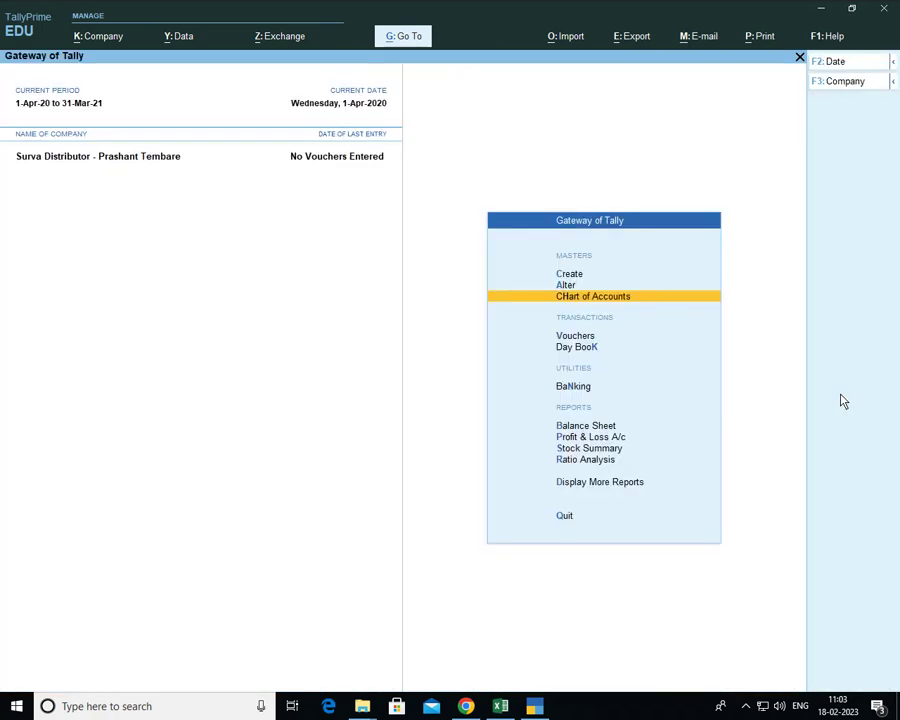
key(Down)
key(Down)
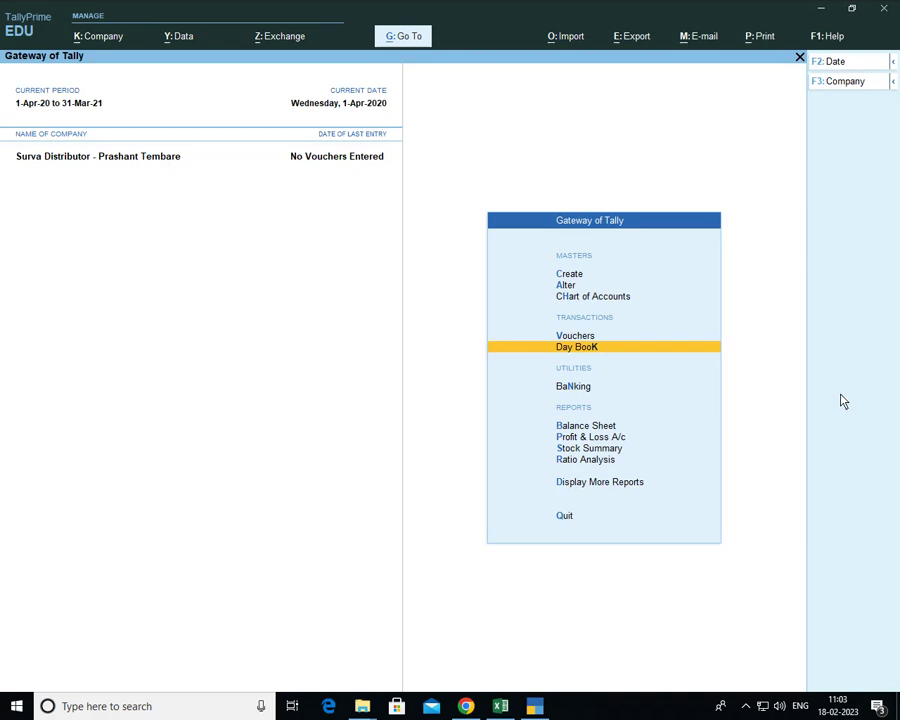
key(Up)
key(Up)
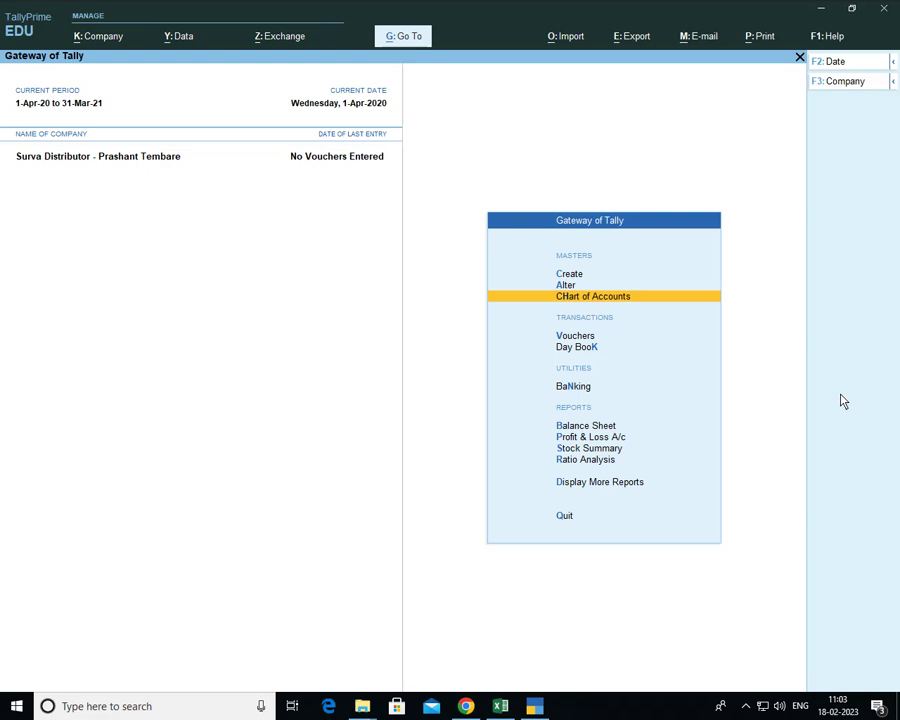
Review the master types offered in the Chart of Accounts, from Stock Groups to Godowns, and return to the Gateway of Tally.
key(Return)
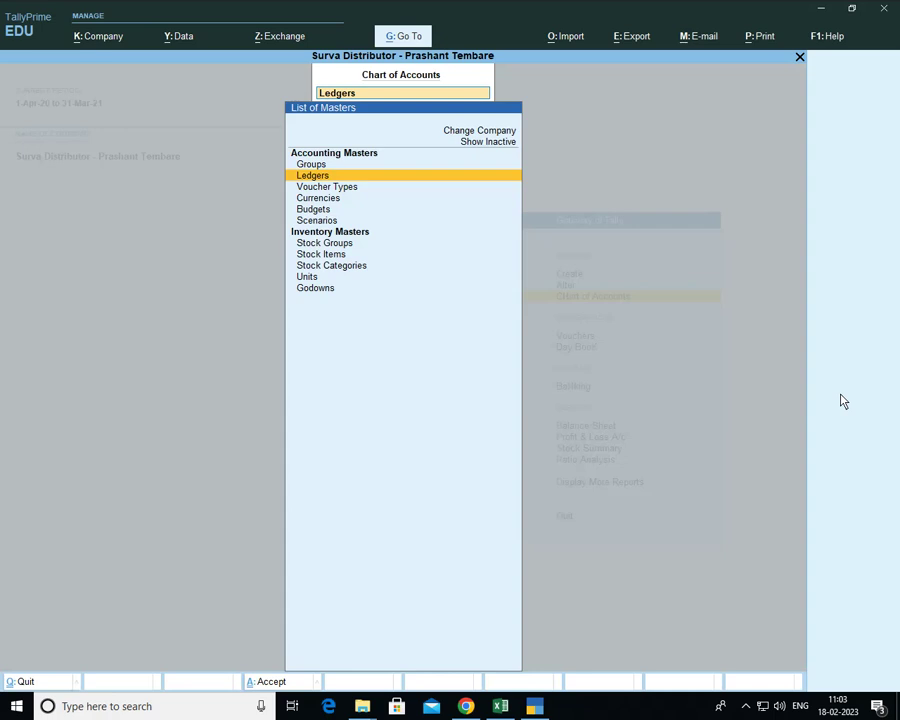
key(Down)
key(Down)
key(Up)
key(Up)
key(Down)
key(Down)
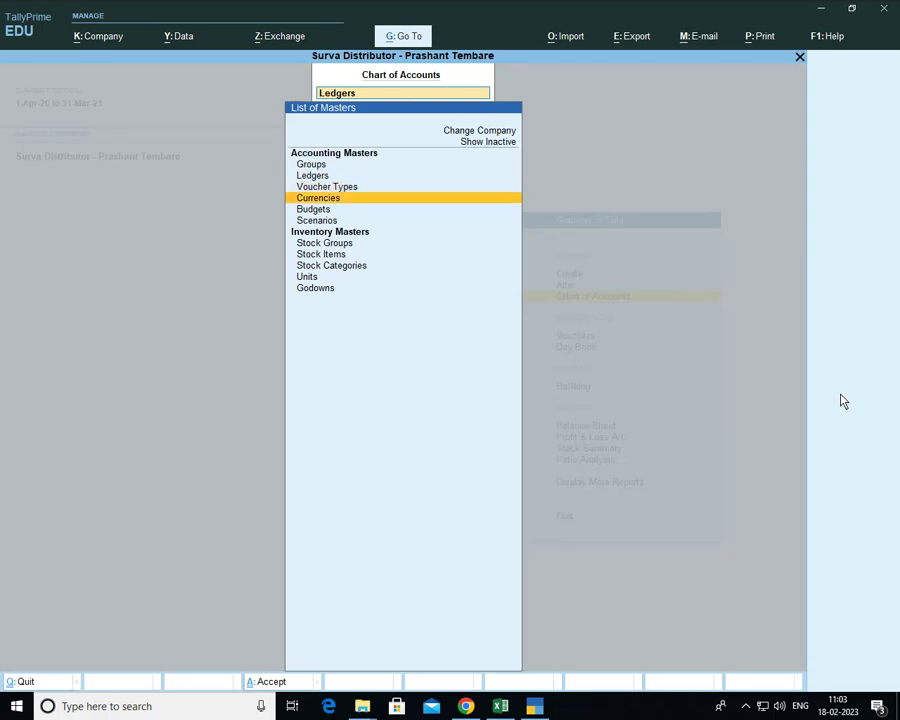
key(Down)
key(Down)
key(Down)
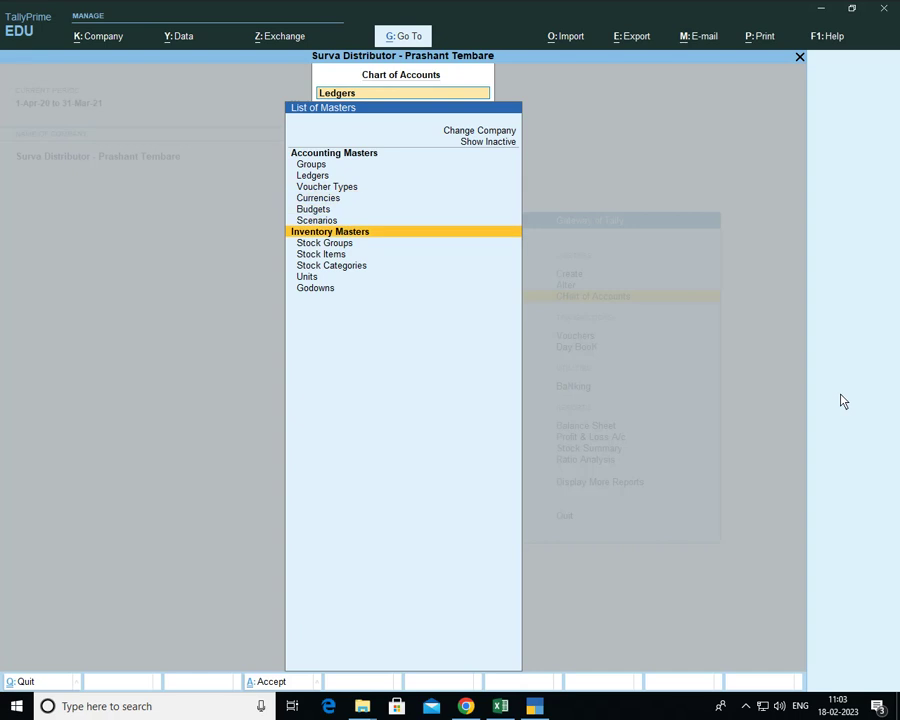
key(Down)
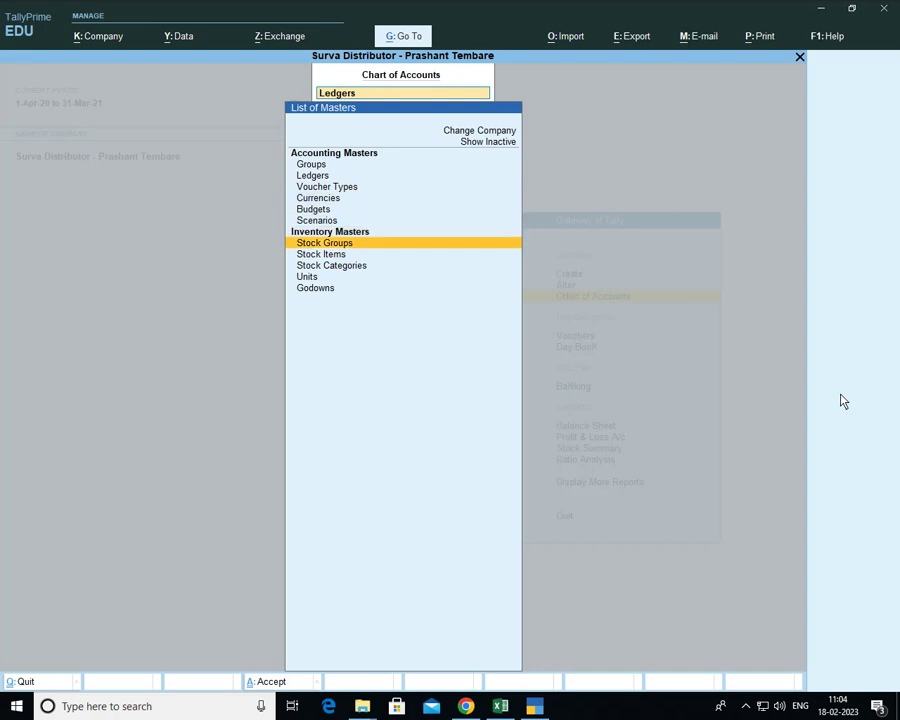
key(Down)
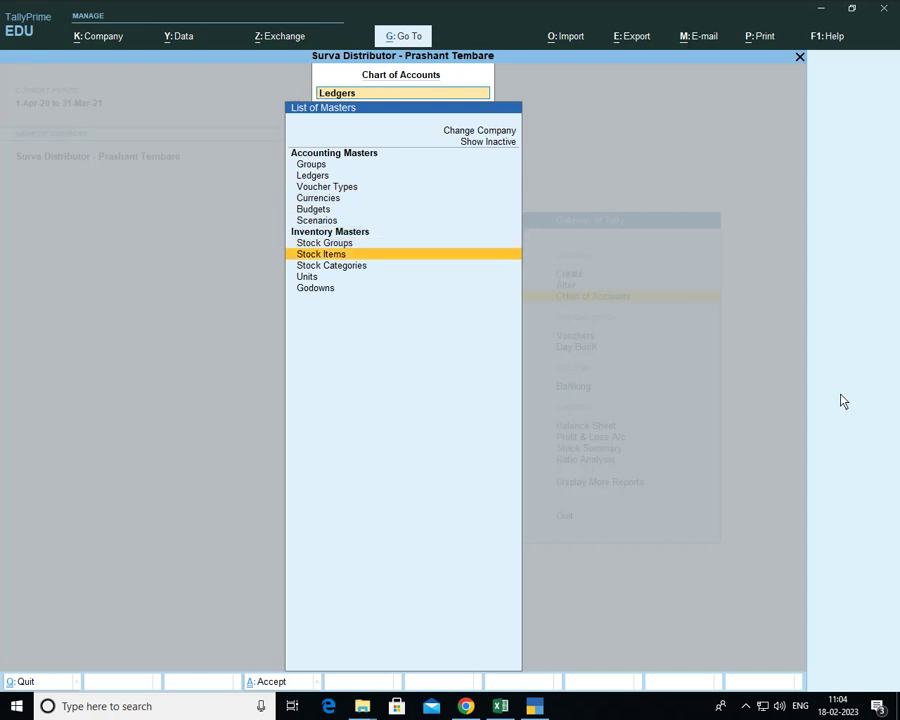
key(Down)
key(Down)
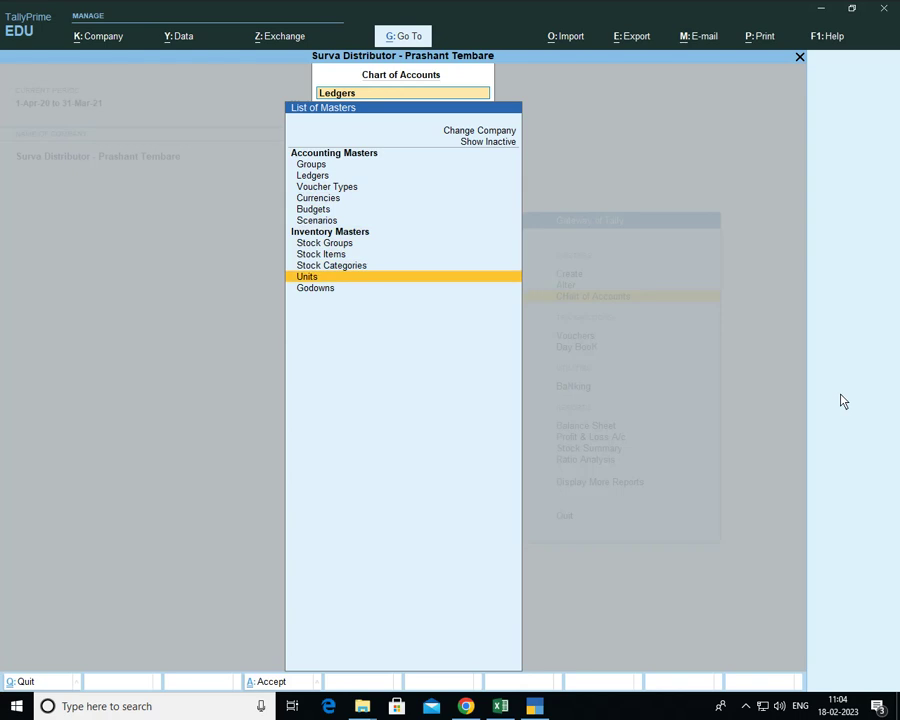
key(Down)
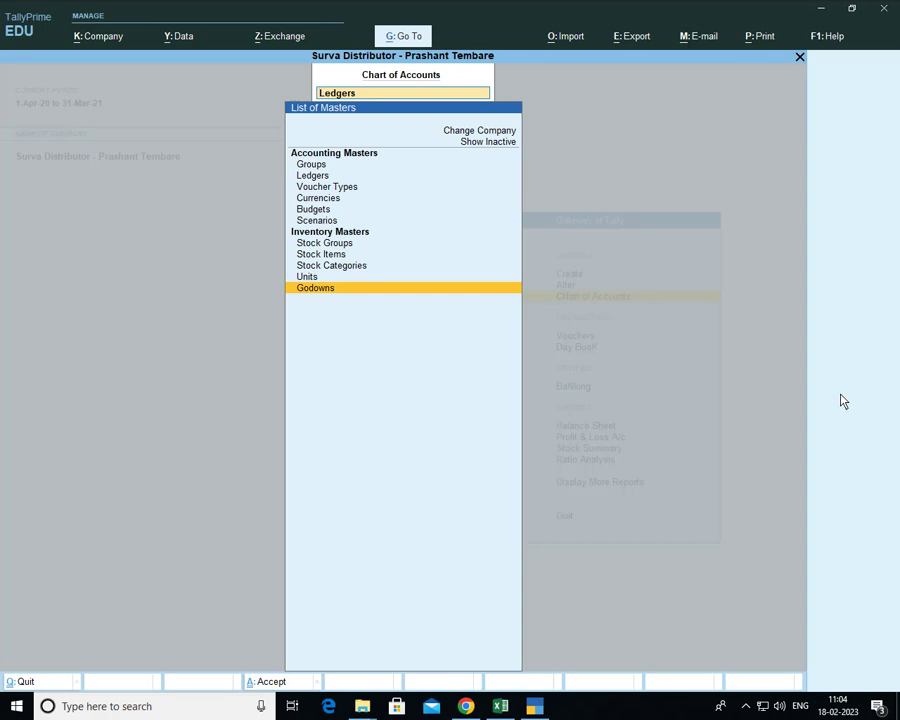
key(Up)
key(Up)
key(Up)
key(Up)
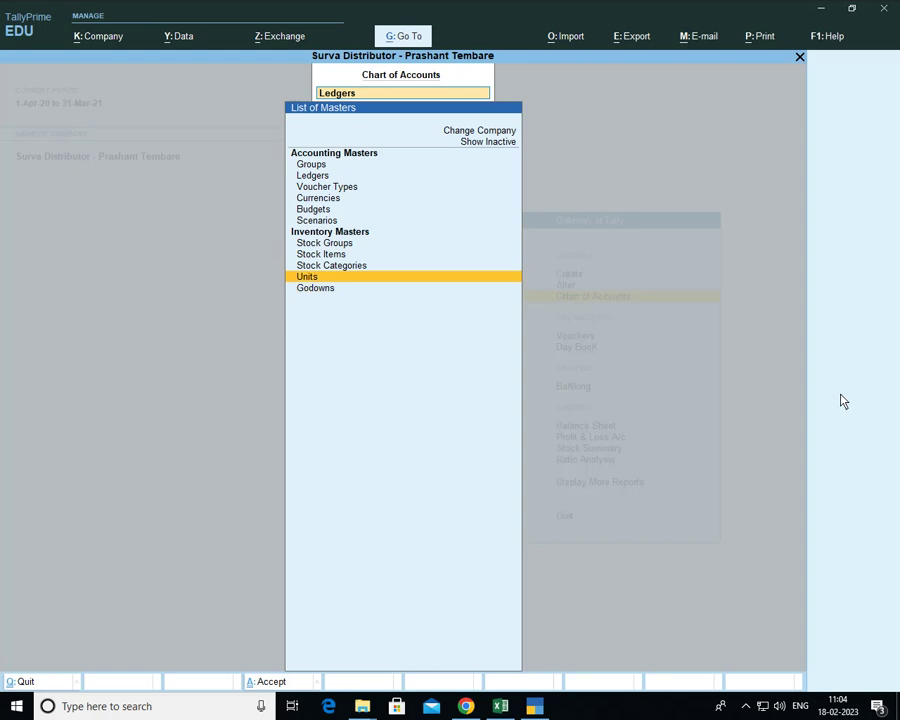
key(Down)
key(Down)
key(Down)
key(Up)
key(Up)
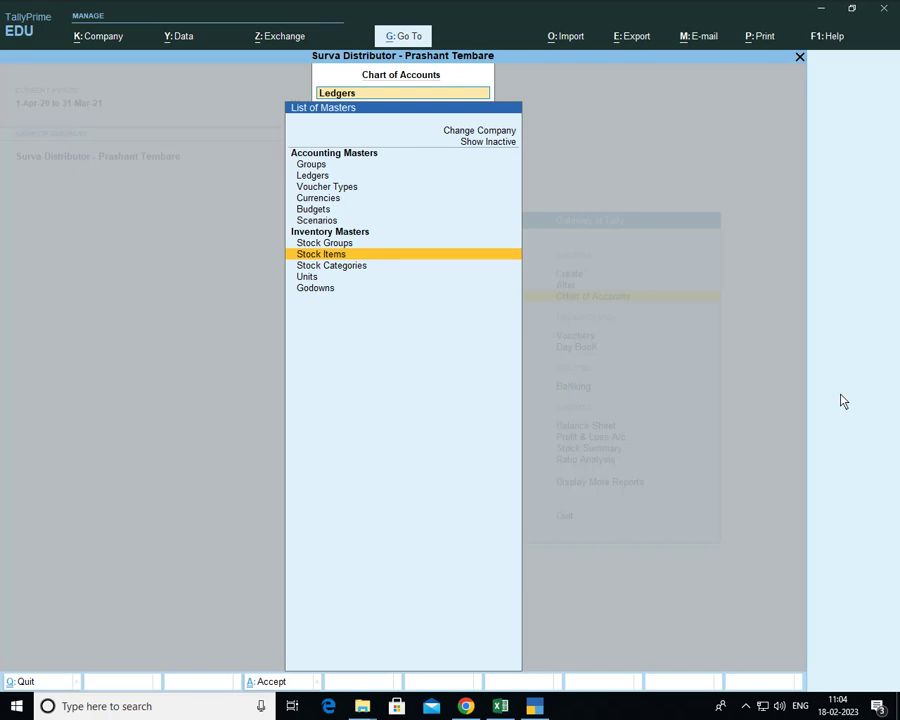
key(Escape)
key(Escape)
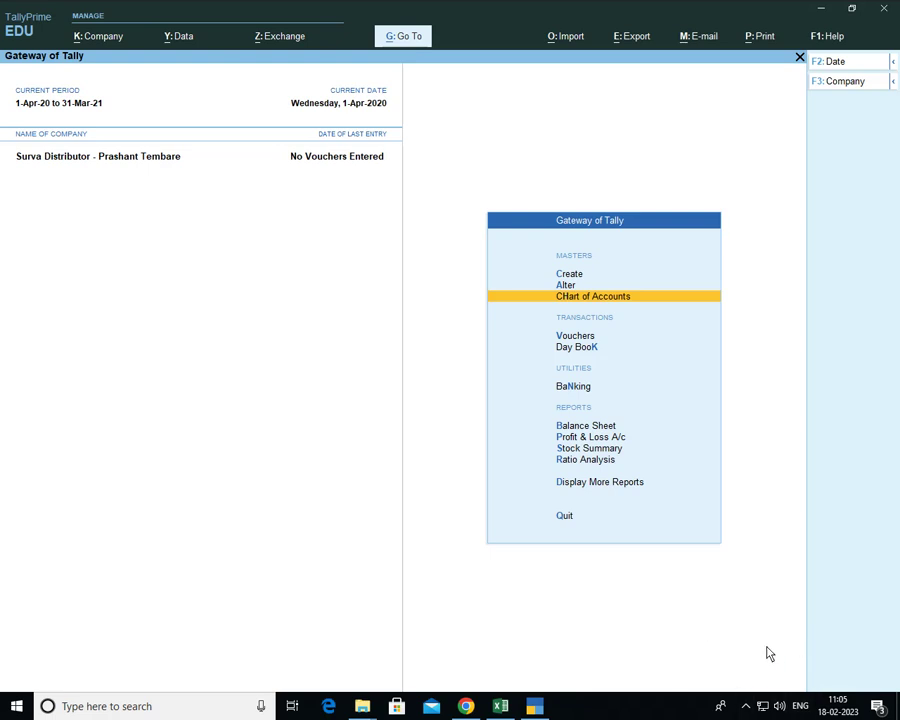
click(749, 707)
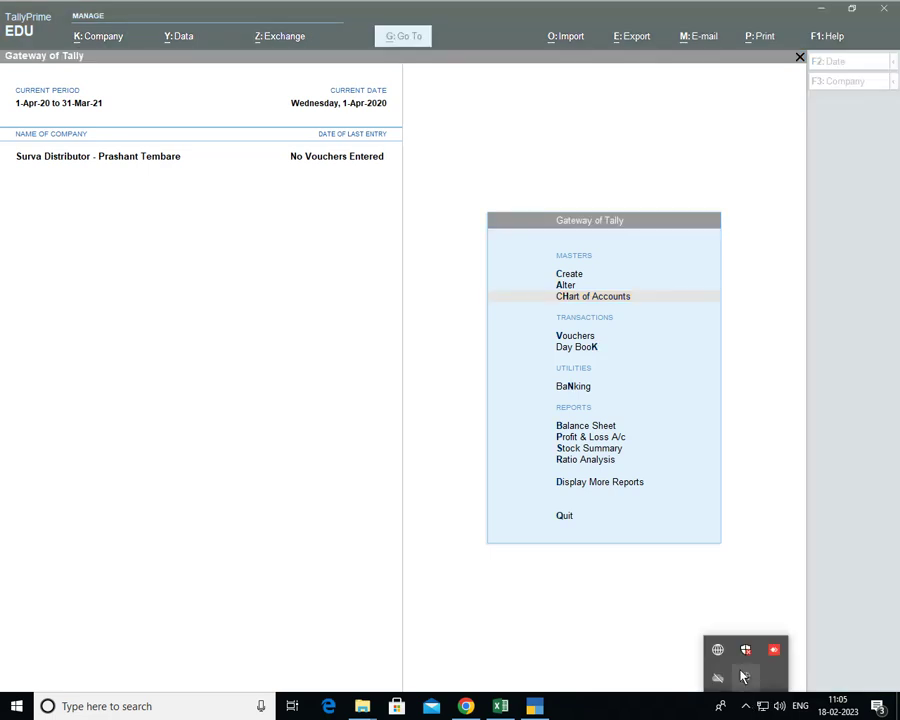